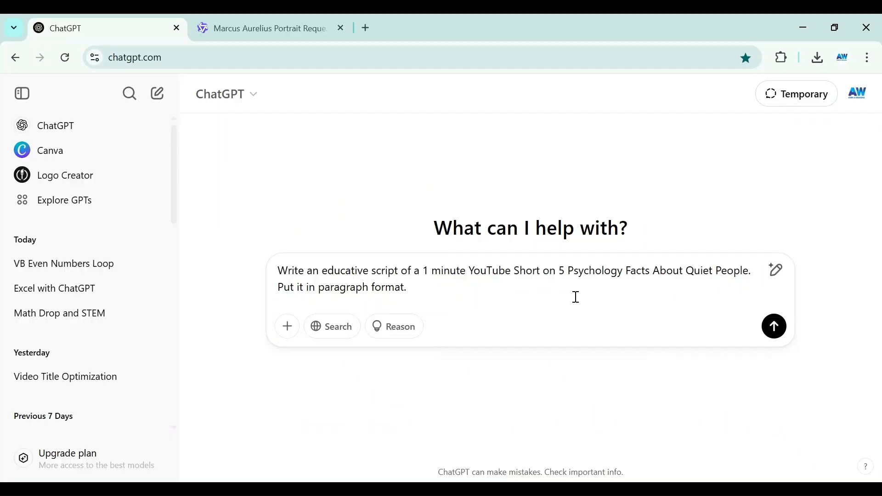
Submit the prompt for an educative 1-minute YouTube Short script on 5 Psychology Facts About Quiet People, in paragraph format.
{"action": "left_click_drag", "start_coordinate": [561, 270], "coordinate": [757, 271]}
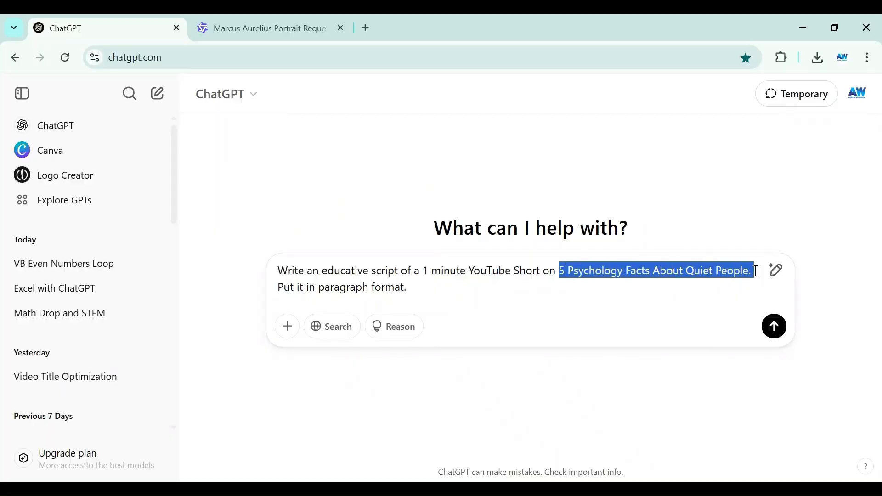
{"action": "left_click", "coordinate": [438, 289]}
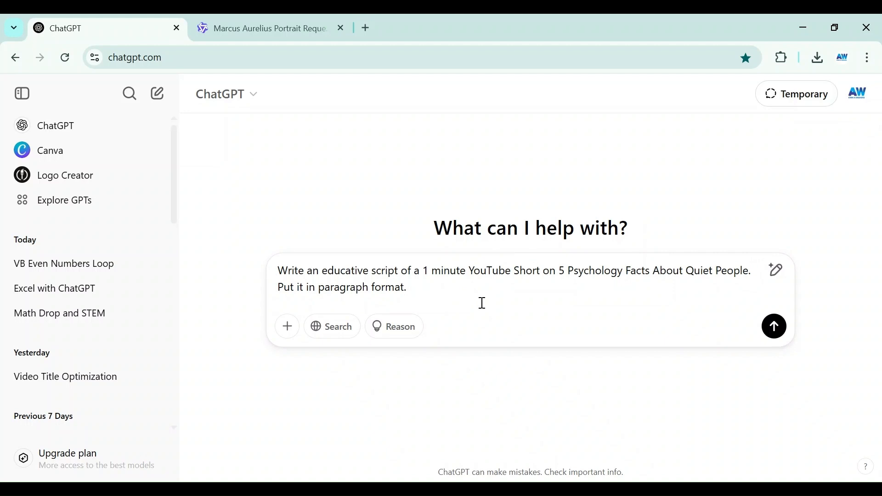
{"action": "left_click", "coordinate": [777, 331]}
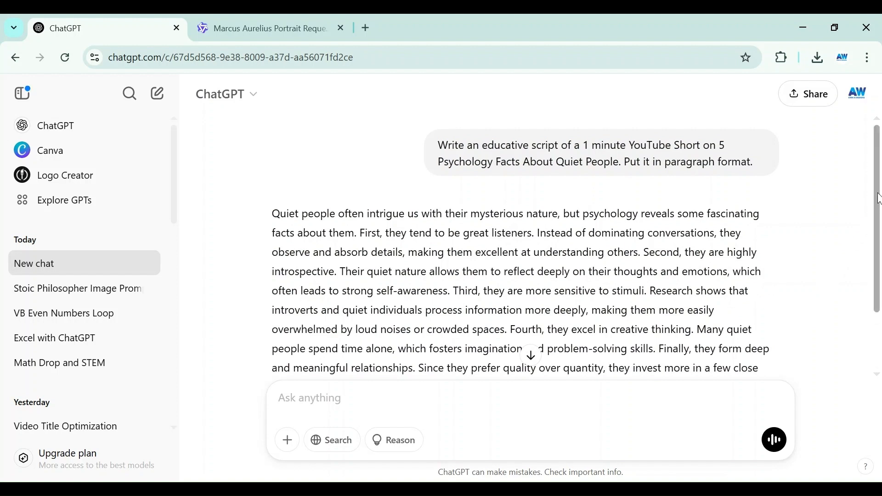
Copy the entire generated script paragraph about quiet people.
{"action": "scroll", "coordinate": [873, 230], "scroll_direction": "down", "scroll_amount": 2}
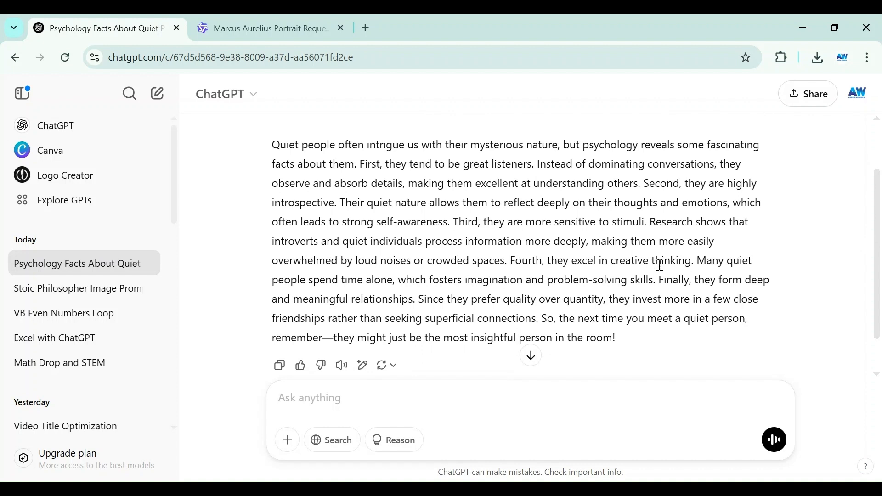
{"action": "scroll", "coordinate": [876, 250], "scroll_direction": "up", "scroll_amount": 1}
{"action": "scroll", "coordinate": [876, 249], "scroll_direction": "down", "scroll_amount": 1}
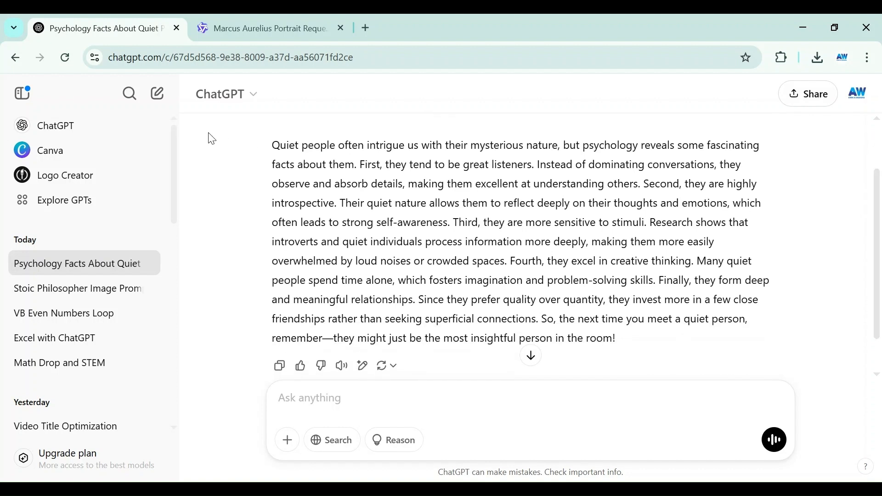
{"action": "left_click_drag", "start_coordinate": [275, 139], "coordinate": [647, 339]}
{"action": "key", "text": "ctrl+c"}
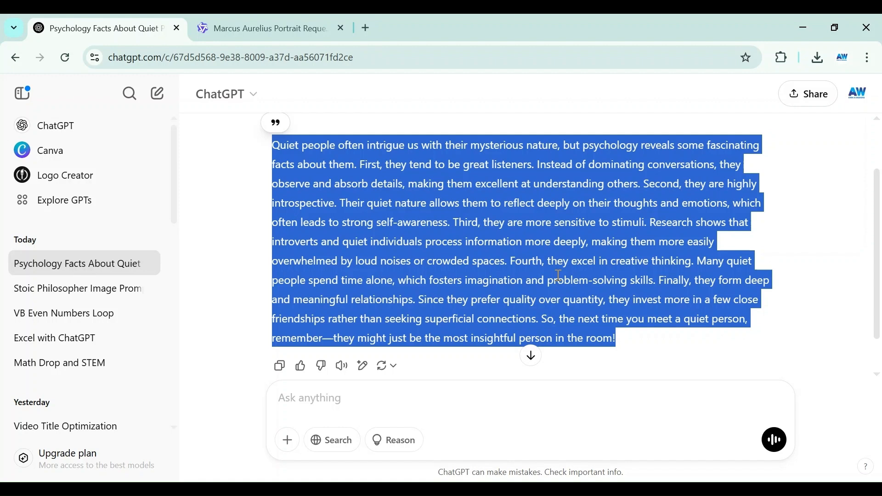
{"action": "left_click", "coordinate": [609, 311]}
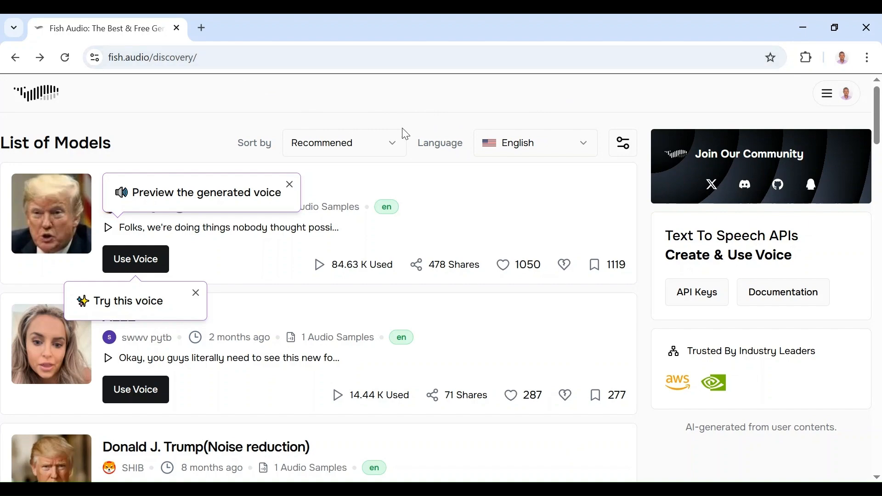
In Fish Audio's English voice list, preview the Brian voice and open it for text to speech.
{"action": "left_click_drag", "start_coordinate": [877, 110], "coordinate": [877, 447]}
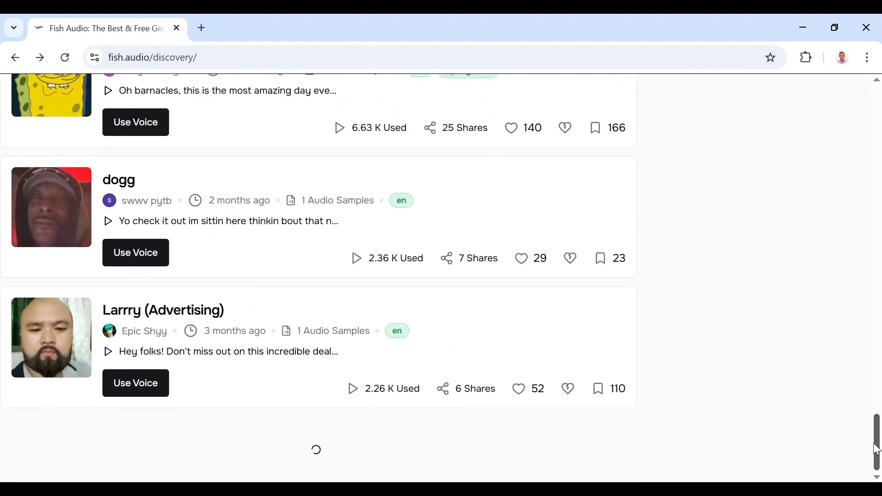
{"action": "left_click_drag", "start_coordinate": [878, 345], "coordinate": [875, 443]}
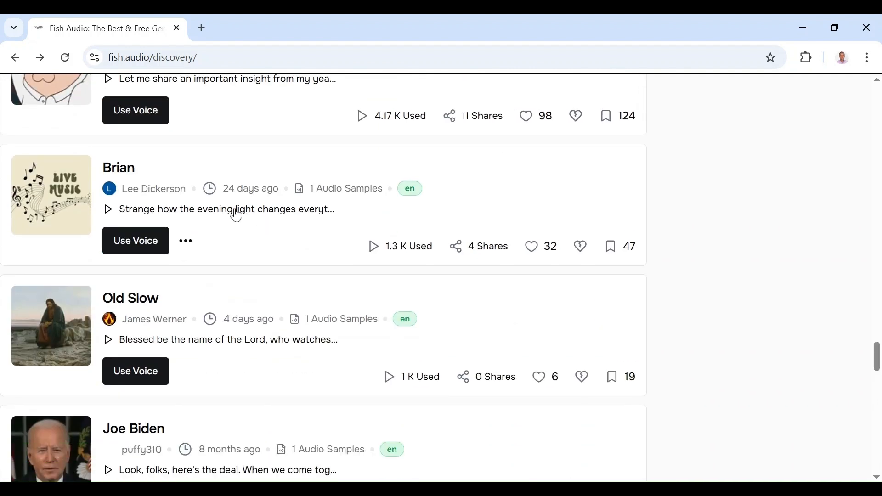
{"action": "left_click", "coordinate": [108, 212]}
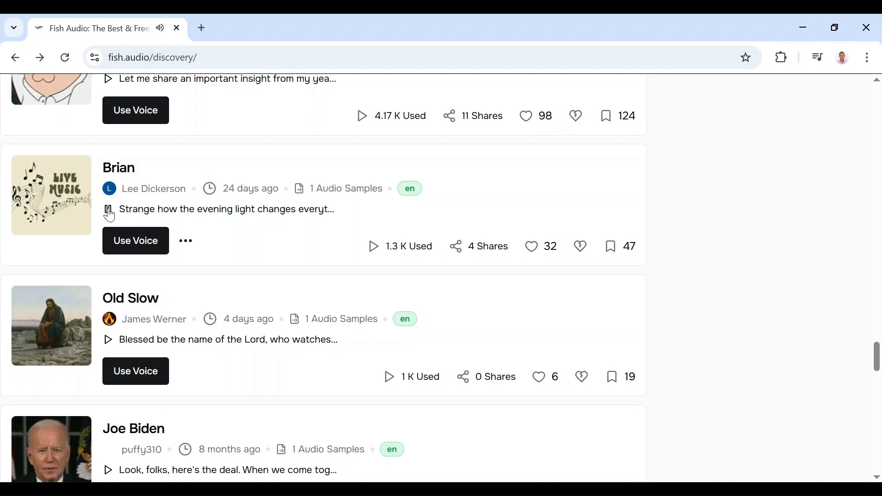
{"action": "left_click", "coordinate": [109, 212]}
{"action": "left_click", "coordinate": [131, 251]}
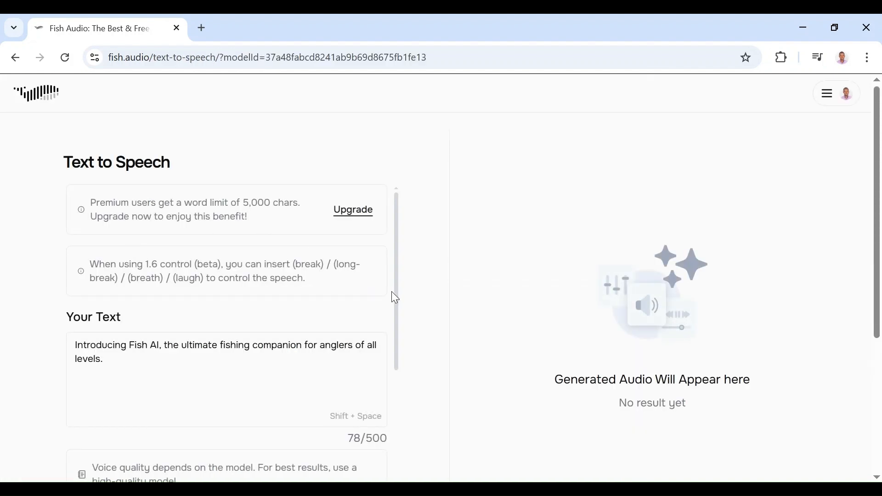
Replace the sample text in the text-to-speech input with the copied script.
{"action": "left_click_drag", "start_coordinate": [396, 290], "coordinate": [296, 315]}
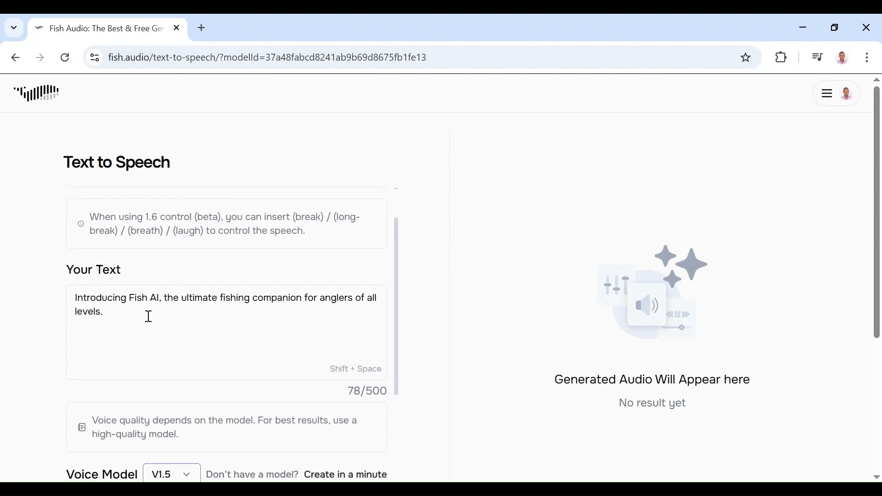
{"action": "left_click", "coordinate": [104, 313]}
{"action": "left_click_drag", "start_coordinate": [140, 319], "coordinate": [72, 304]}
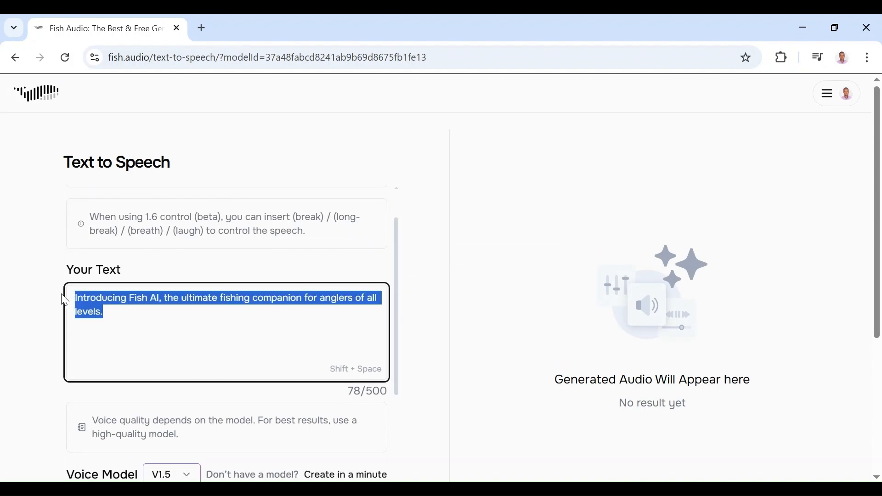
{"action": "key", "text": "ctrl+v"}
{"action": "left_click_drag", "start_coordinate": [394, 233], "coordinate": [398, 294]}
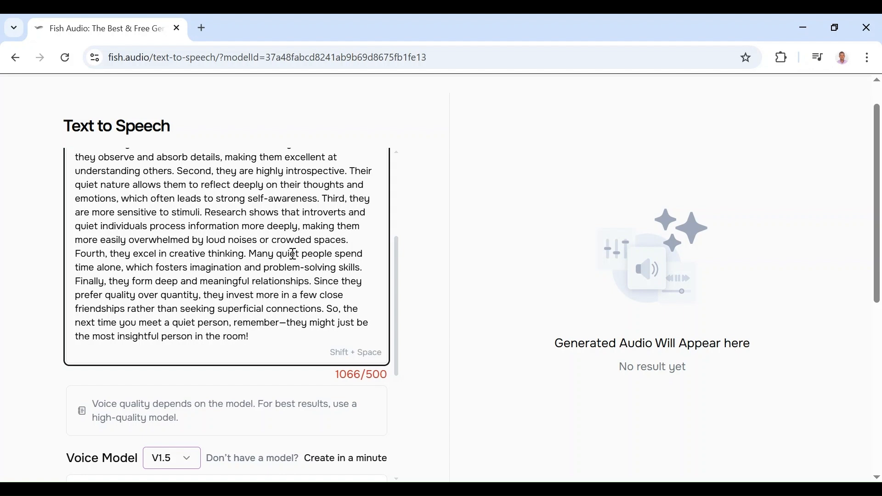
{"action": "left_click_drag", "start_coordinate": [77, 252], "coordinate": [268, 334]}
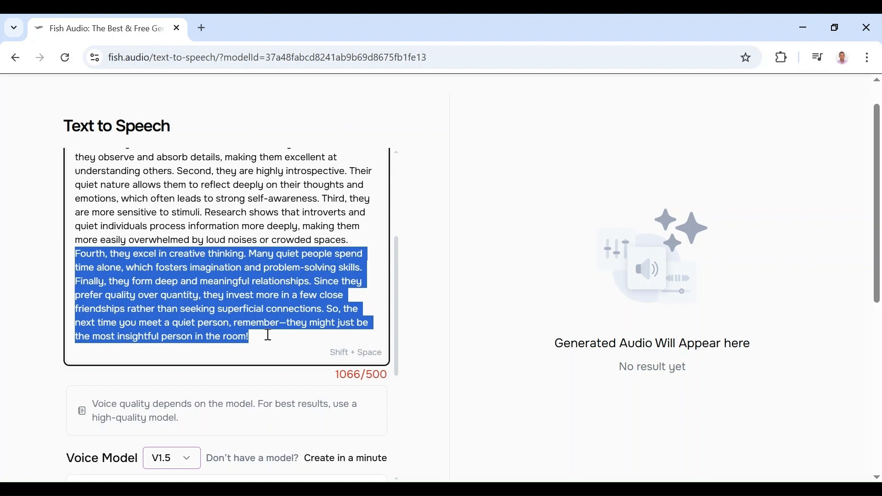
{"action": "key", "text": "BackSpace"}
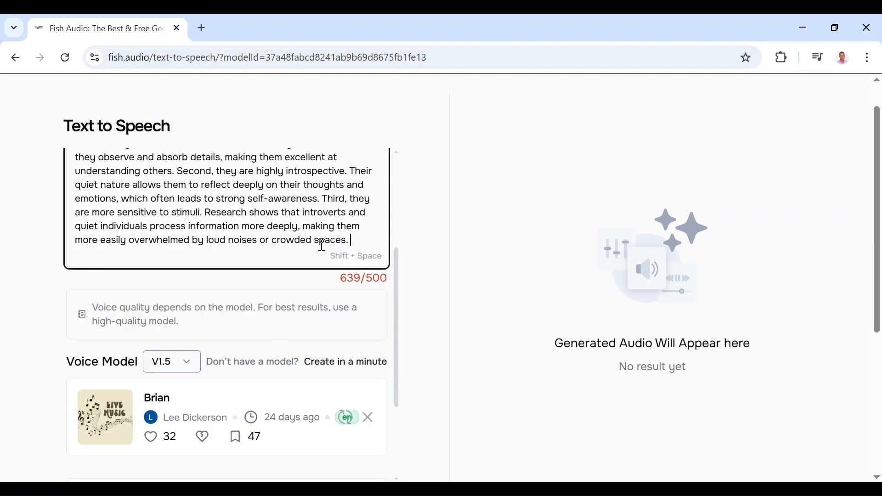
{"action": "key", "text": "ctrl+z"}
Cut the script from "Research shows that introverts" to the end to fit the 500-character limit.
{"action": "left_click", "coordinate": [353, 228]}
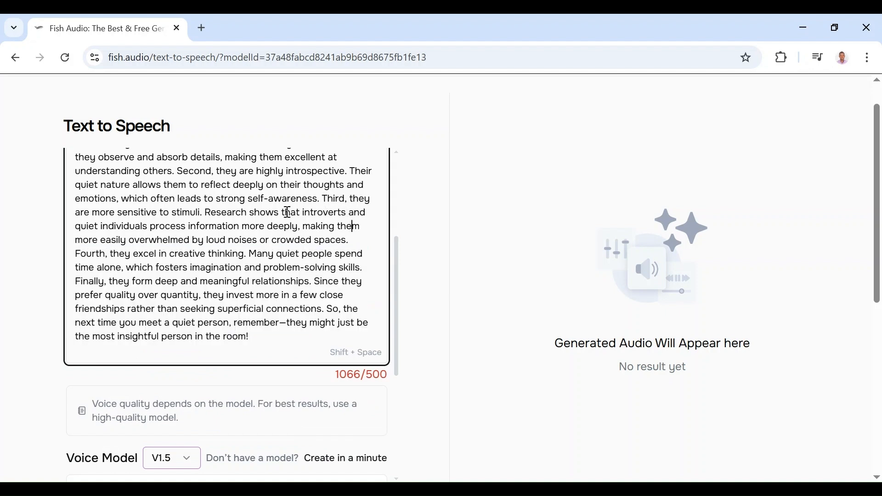
{"action": "left_click_drag", "start_coordinate": [208, 209], "coordinate": [278, 341]}
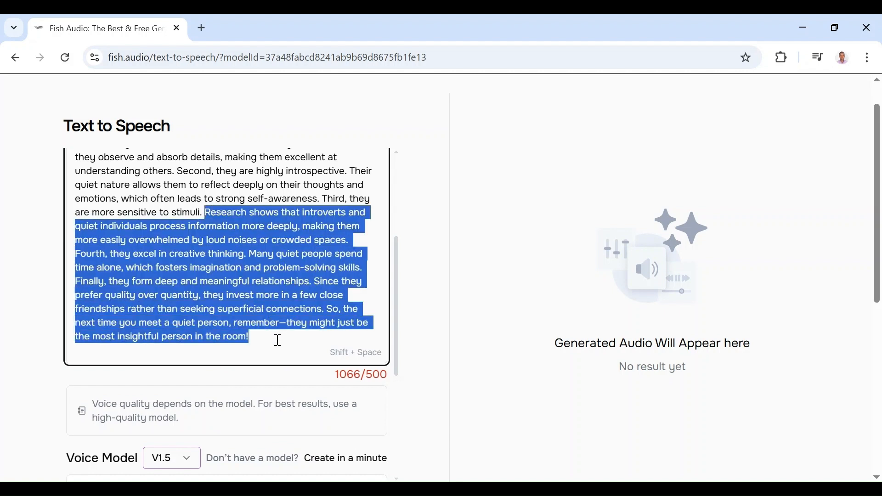
{"action": "key", "text": "BackSpace"}
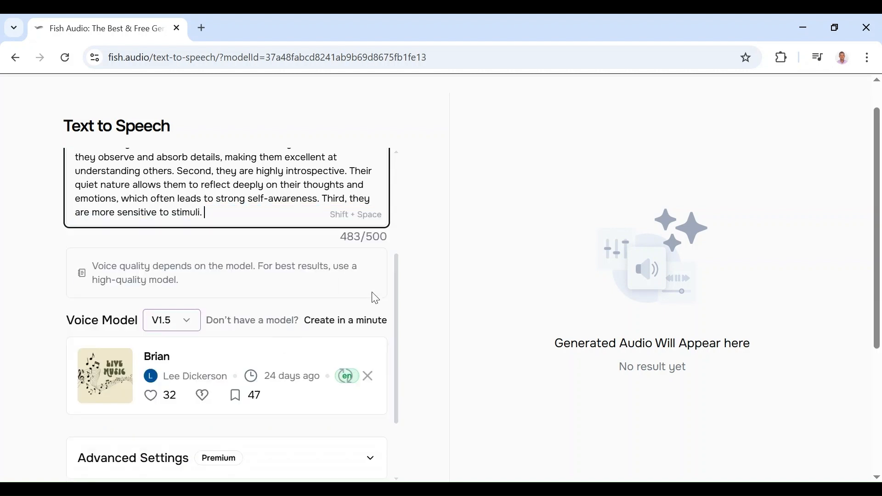
Generate the Brian voiceover for the first part of the script, pause its playback and download the audio.
{"action": "left_click_drag", "start_coordinate": [399, 281], "coordinate": [407, 335]}
{"action": "left_click", "coordinate": [372, 420]}
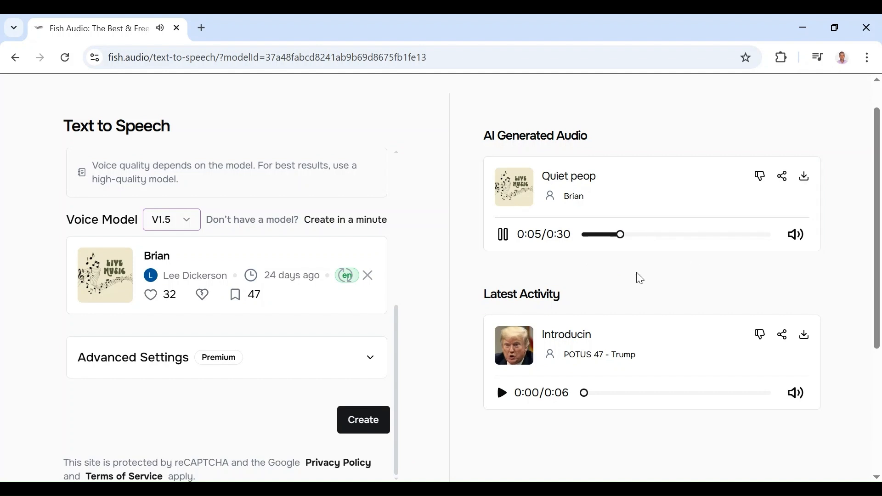
{"action": "left_click", "coordinate": [502, 235]}
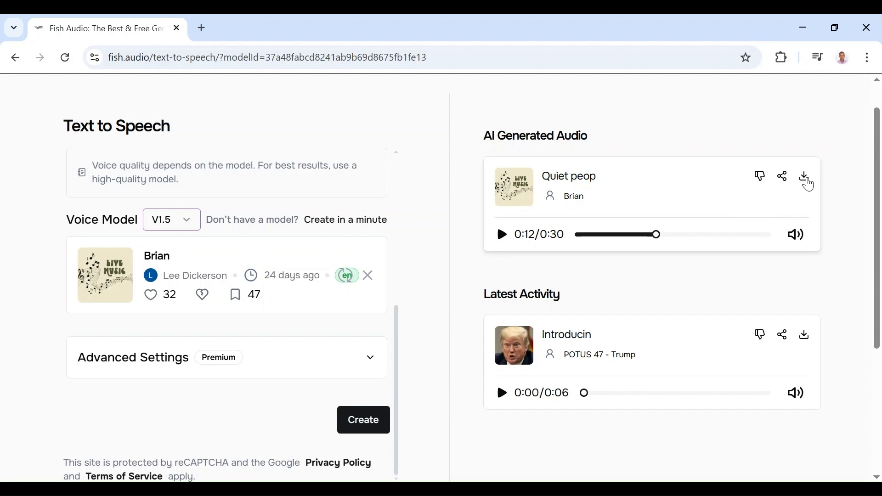
{"action": "left_click", "coordinate": [805, 179]}
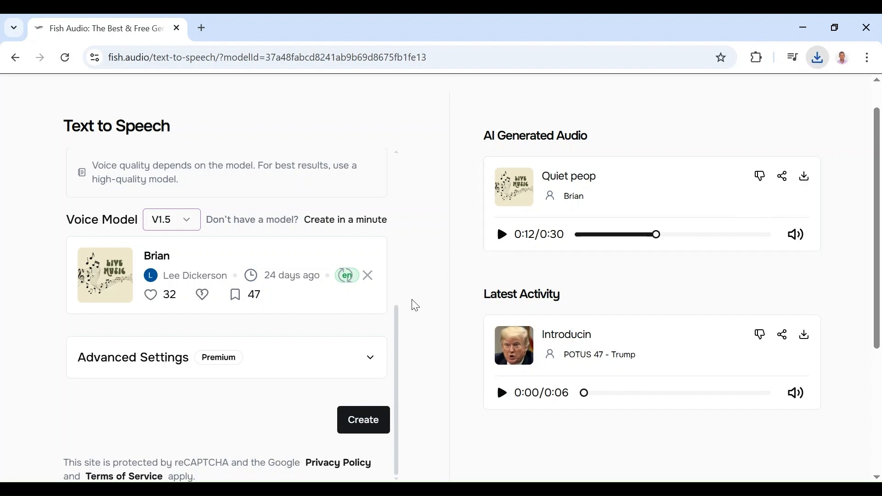
Replace the first part of the script with the cut remainder starting at "Research shows that introverts".
{"action": "scroll", "coordinate": [398, 340], "scroll_direction": "up", "scroll_amount": 6}
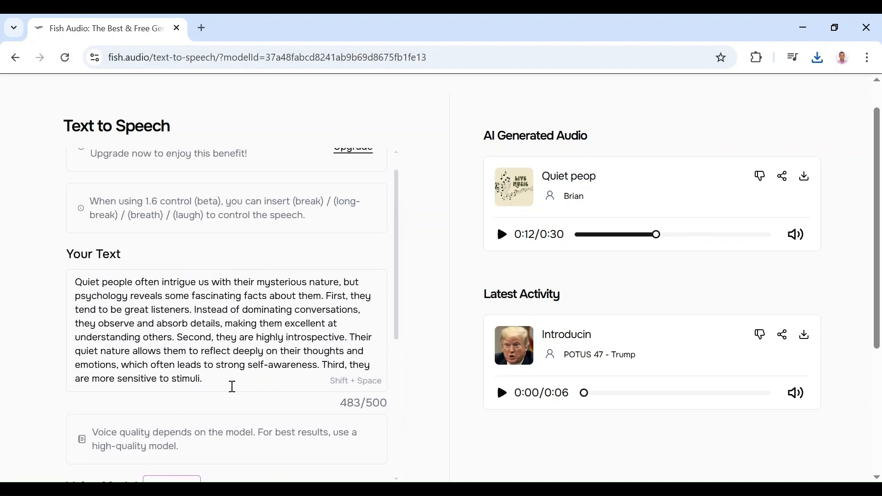
{"action": "left_click_drag", "start_coordinate": [225, 384], "coordinate": [72, 282]}
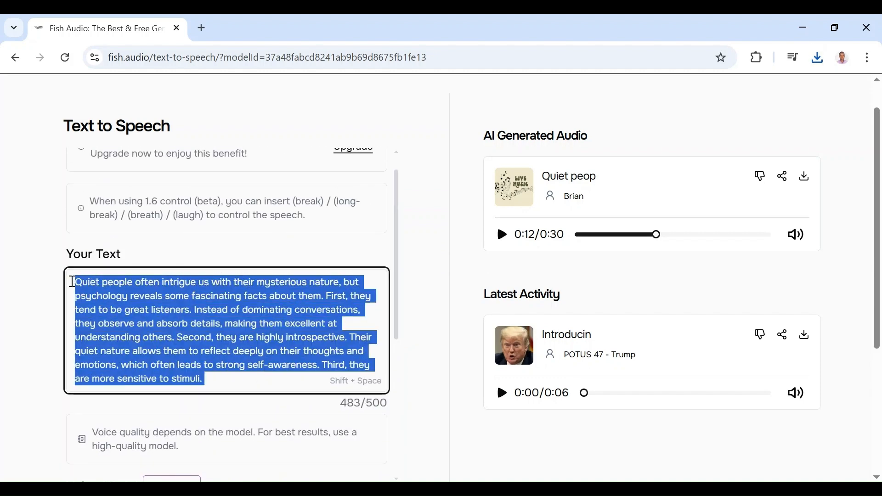
{"action": "key", "text": "ctrl+v"}
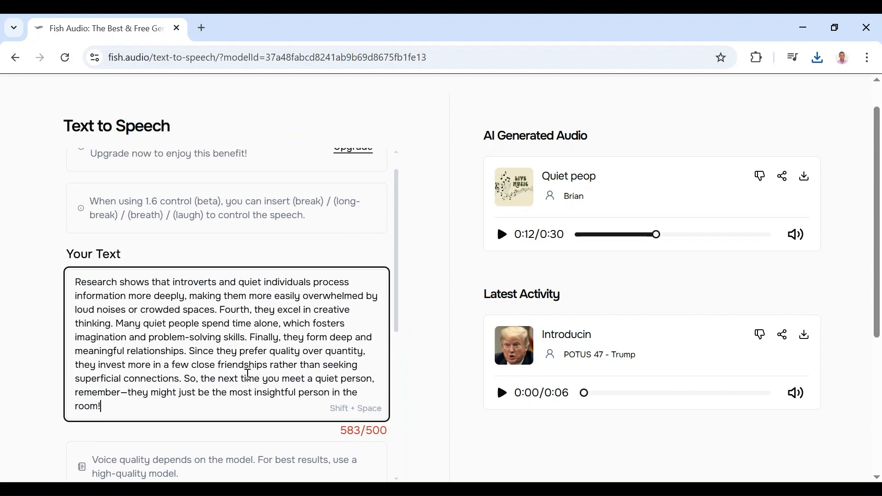
Copy the closing sentence starting "So, the next time you meet a quiet person" and remove it from the text.
{"action": "left_click_drag", "start_coordinate": [185, 379], "coordinate": [208, 401]}
{"action": "key", "text": "ctrl+c"}
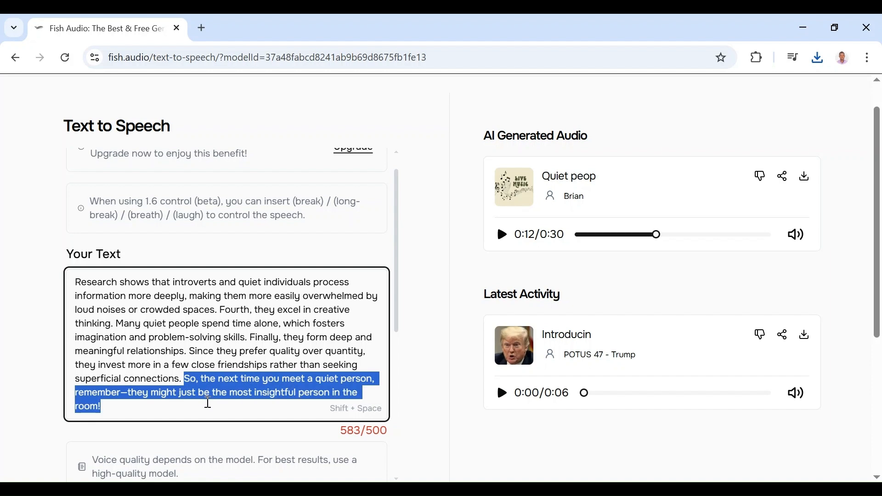
{"action": "key", "text": "BackSpace"}
Generate the voiceover for the "Research shows" part, pause its playback and download the audio.
{"action": "left_click_drag", "start_coordinate": [399, 309], "coordinate": [404, 437]}
{"action": "left_click", "coordinate": [371, 437]}
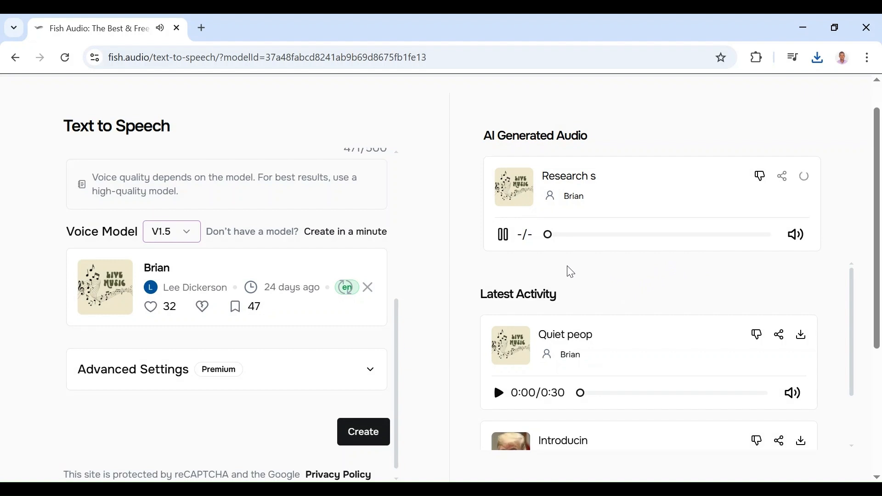
{"action": "left_click", "coordinate": [503, 234]}
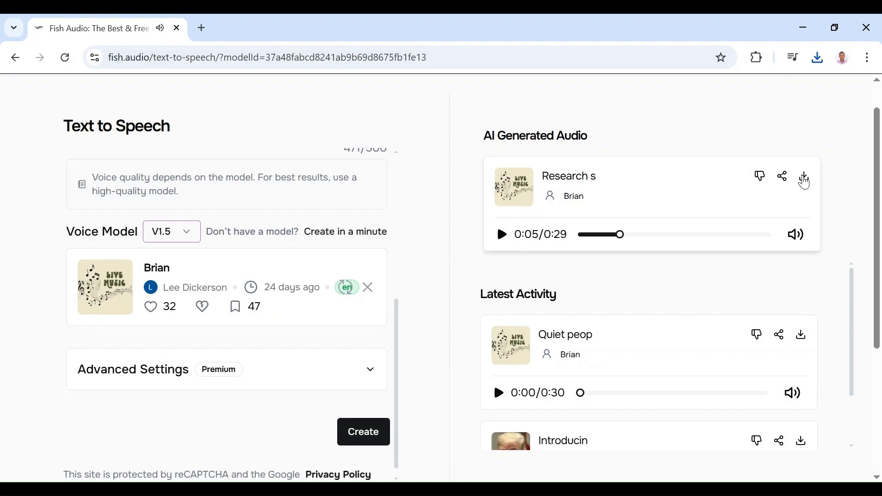
{"action": "left_click", "coordinate": [805, 180]}
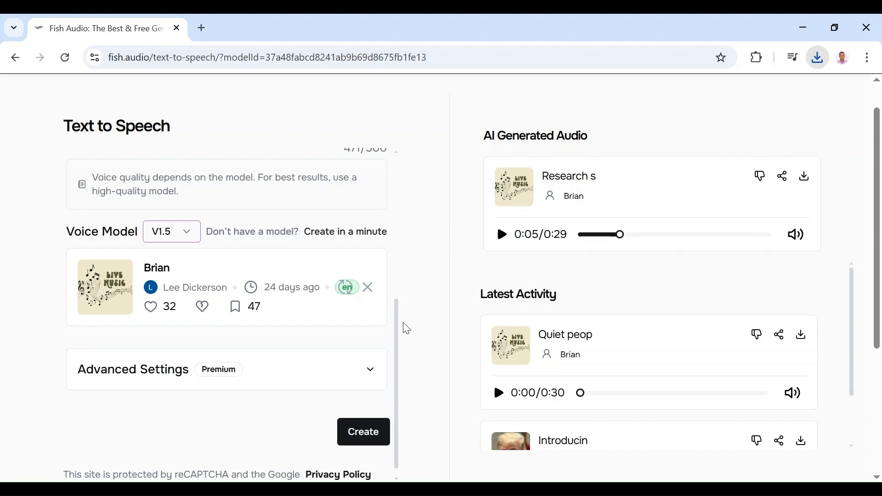
Replace the "Research shows" text with the copied closing sentence.
{"action": "left_click_drag", "start_coordinate": [396, 327], "coordinate": [384, 214]}
{"action": "left_click_drag", "start_coordinate": [197, 363], "coordinate": [57, 252]}
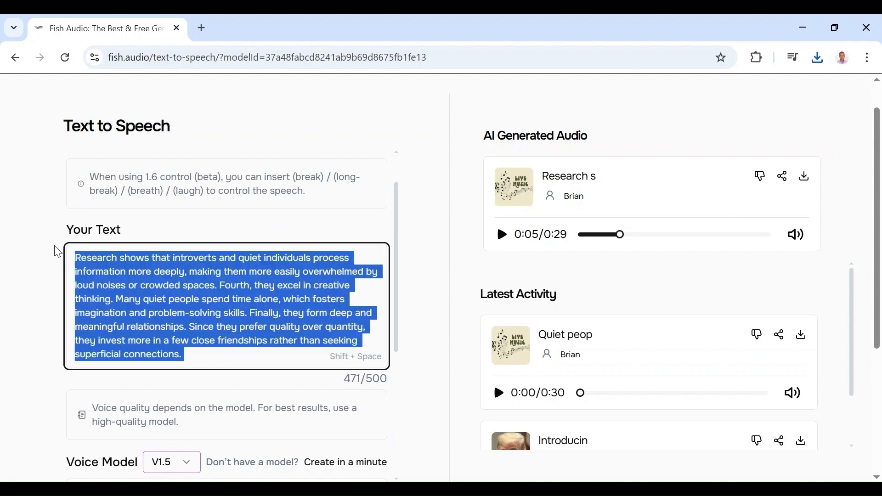
{"action": "key", "text": "ctrl+v"}
Generate the voiceover for the closing sentence, pause its playback and download the audio.
{"action": "left_click_drag", "start_coordinate": [397, 260], "coordinate": [397, 387]}
{"action": "left_click", "coordinate": [369, 413]}
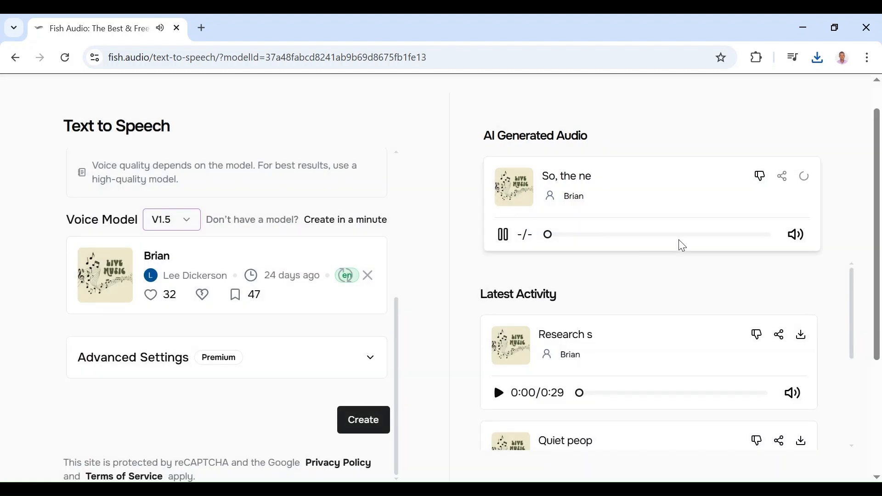
{"action": "left_click", "coordinate": [503, 235]}
{"action": "left_click", "coordinate": [805, 179]}
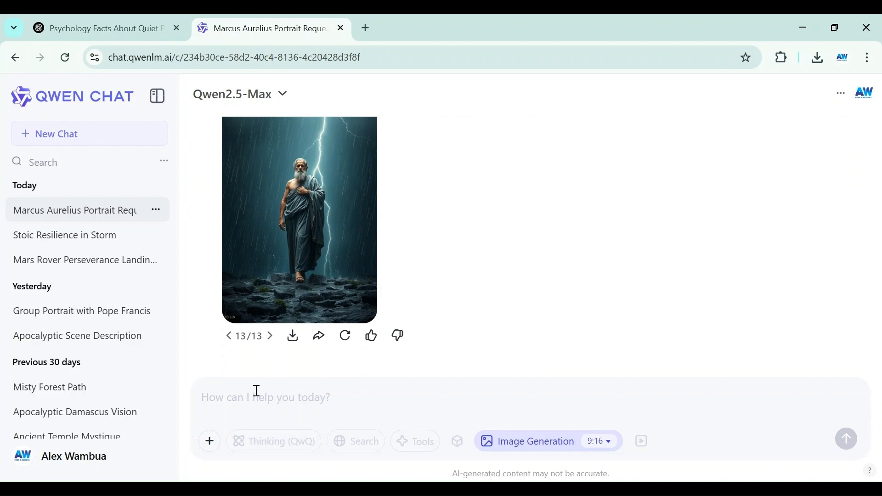
In the Marcus Aurelius chat in Qwen Chat, copy the image prompt about a Stoic philosopher standing alone in a storm.
{"action": "left_click_drag", "start_coordinate": [879, 366], "coordinate": [874, 305]}
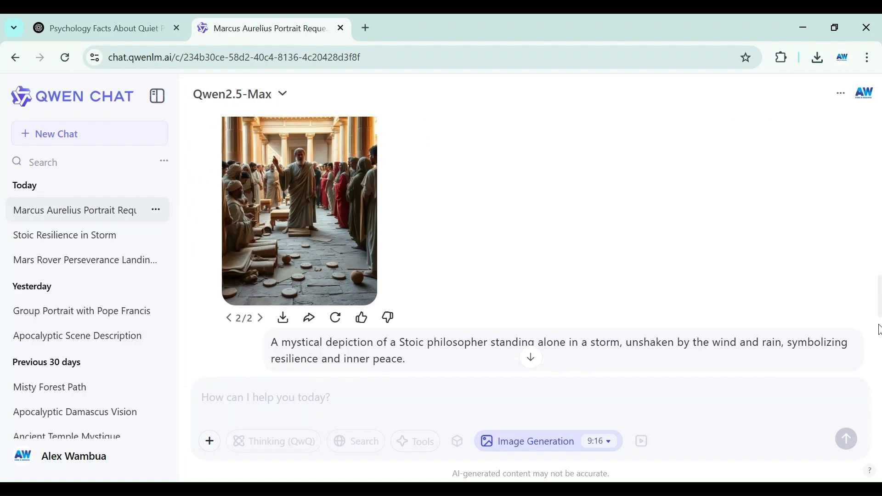
{"action": "scroll", "coordinate": [879, 318], "scroll_direction": "down", "scroll_amount": 2}
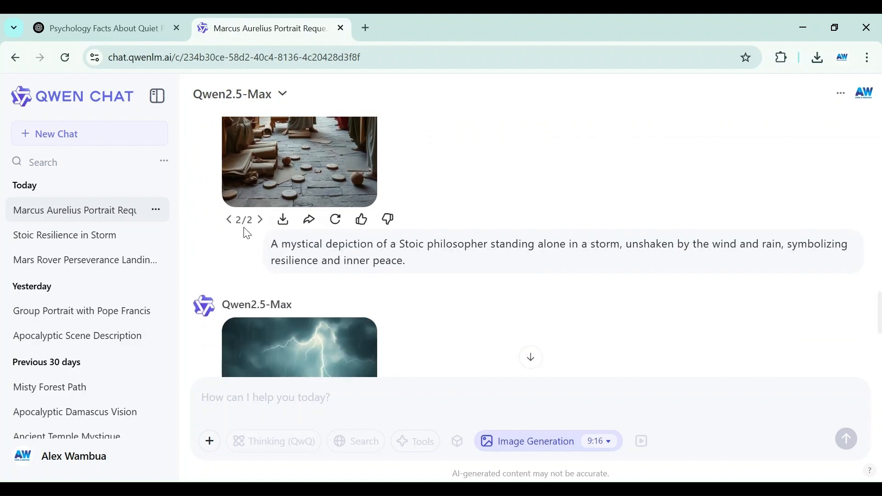
{"action": "left_click_drag", "start_coordinate": [272, 244], "coordinate": [500, 276]}
{"action": "key", "text": "ctrl+c"}
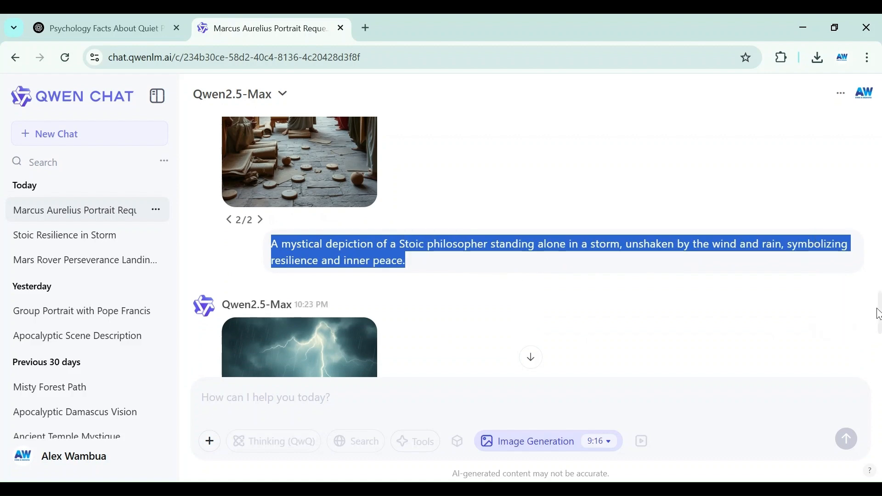
Generate an image in 9:16 format from the copied prompt about a Stoic philosopher standing alone in a storm.
{"action": "left_click_drag", "start_coordinate": [878, 311], "coordinate": [877, 360]}
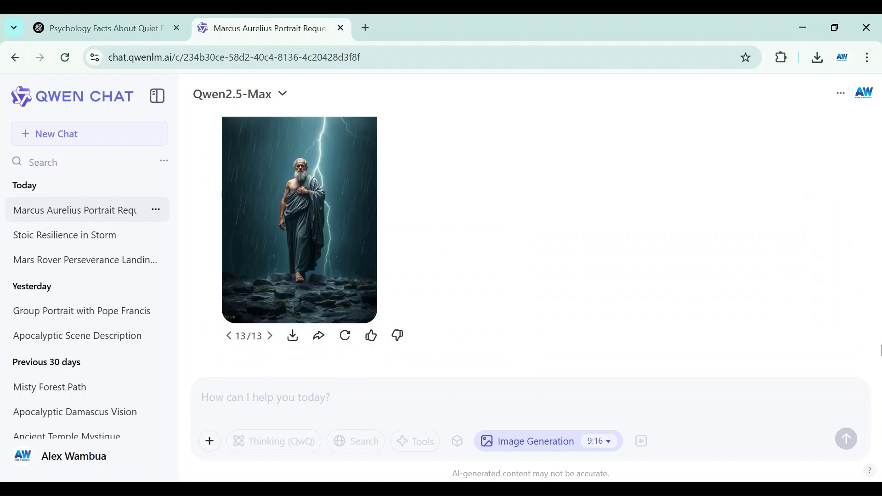
{"action": "left_click", "coordinate": [215, 398]}
{"action": "key", "text": "ctrl+v"}
{"action": "left_click", "coordinate": [611, 445]}
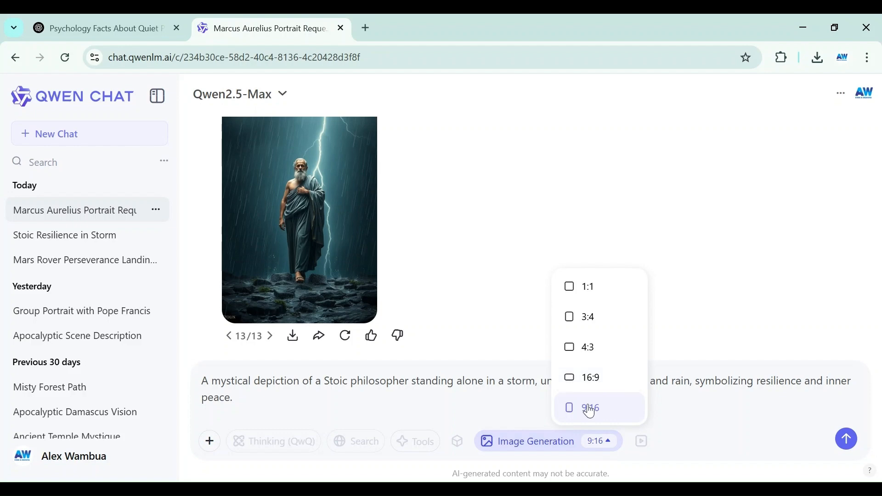
{"action": "left_click", "coordinate": [589, 406]}
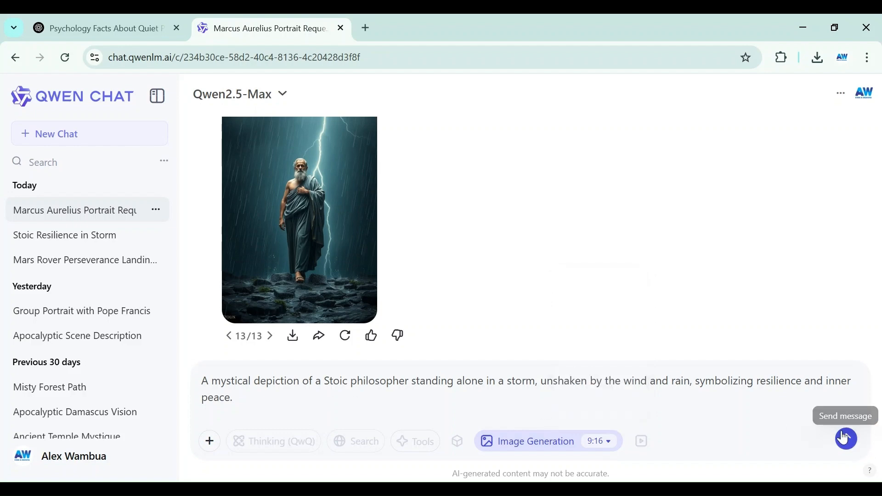
{"action": "left_click", "coordinate": [846, 439]}
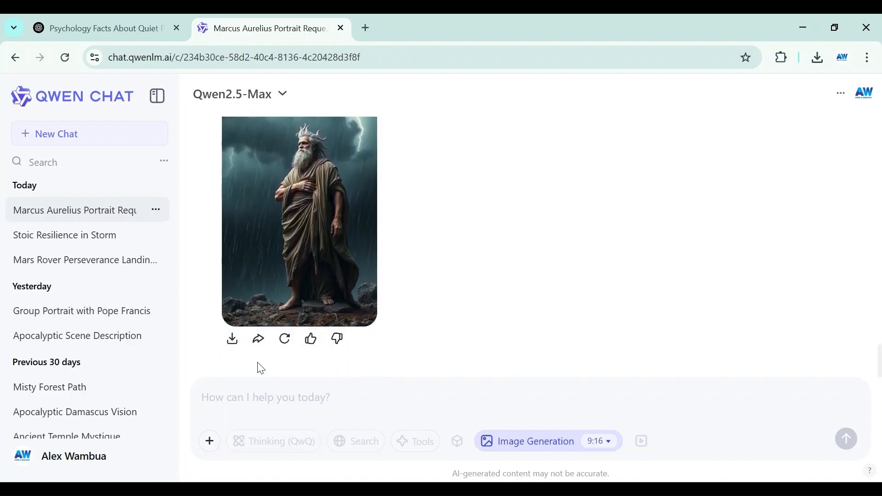
Download the generated philosopher image and regenerate the prompt for another variation.
{"action": "left_click", "coordinate": [234, 339]}
{"action": "left_click", "coordinate": [286, 340]}
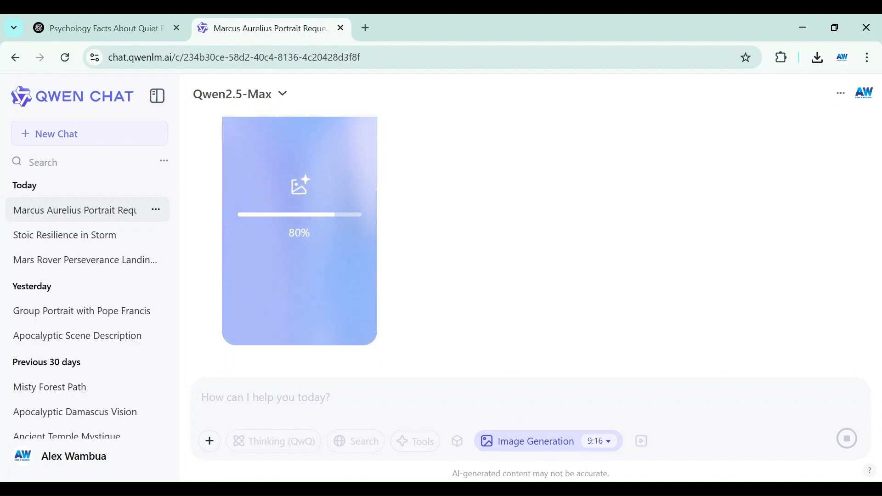
Switch to Canva and create a blank Mobile Video design.
{"action": "left_click", "coordinate": [804, 27]}
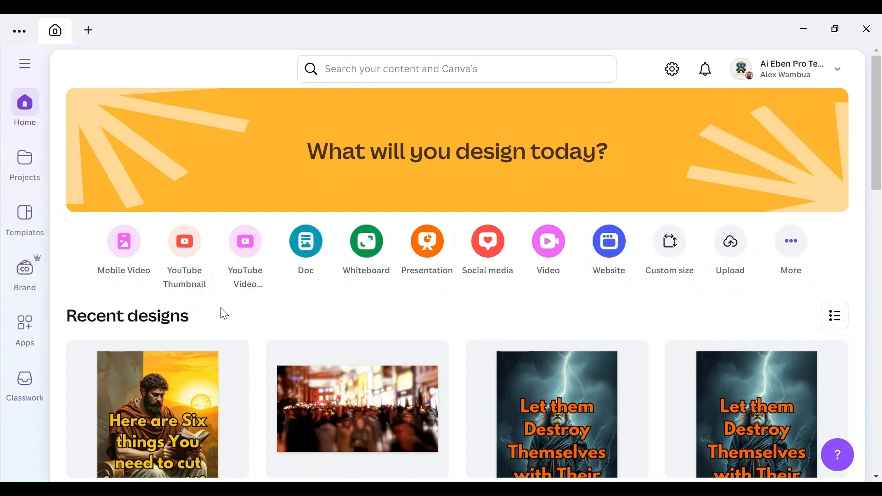
{"action": "left_click", "coordinate": [130, 255]}
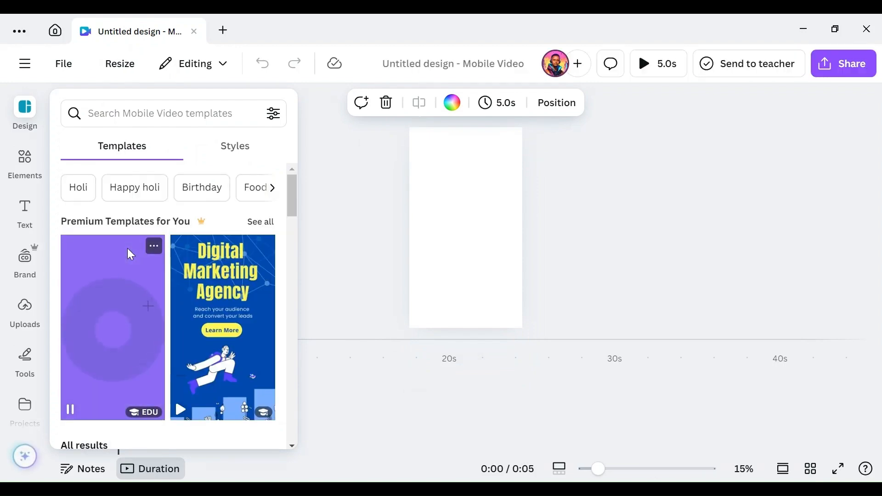
Add the uploaded image of the robed philosopher standing in splashing water and set it as the page background.
{"action": "left_click", "coordinate": [25, 313]}
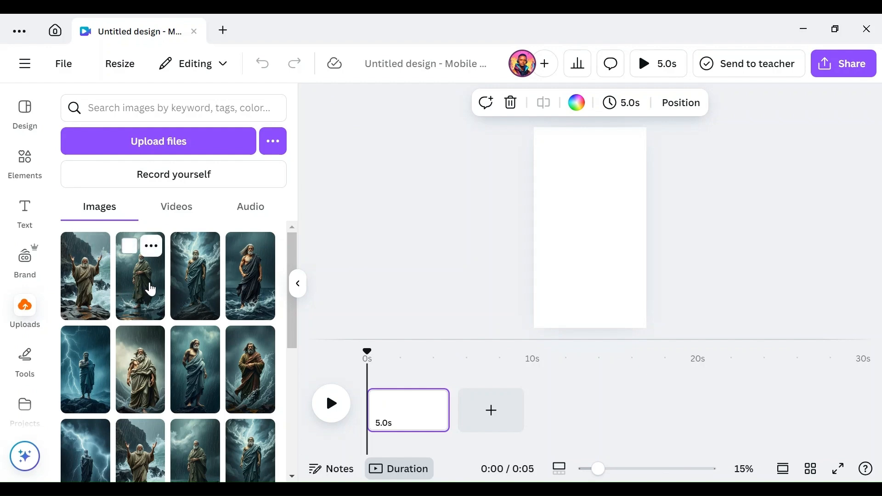
{"action": "left_click", "coordinate": [150, 289]}
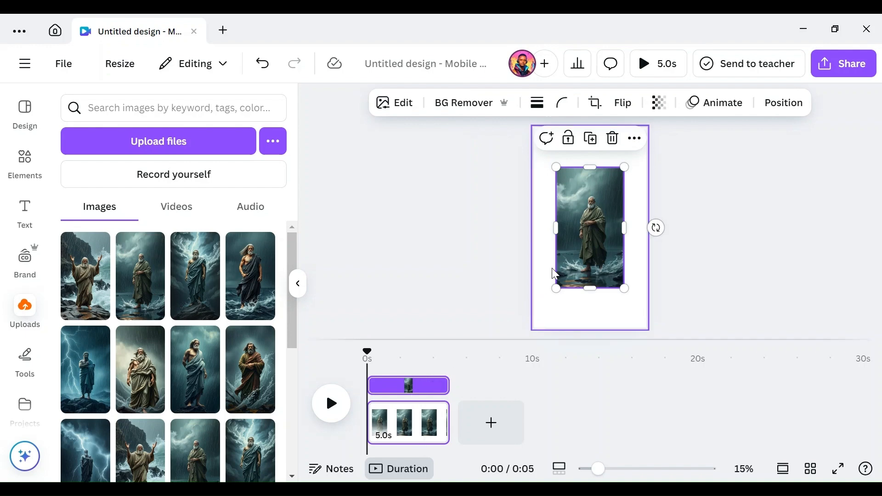
{"action": "right_click", "coordinate": [606, 239]}
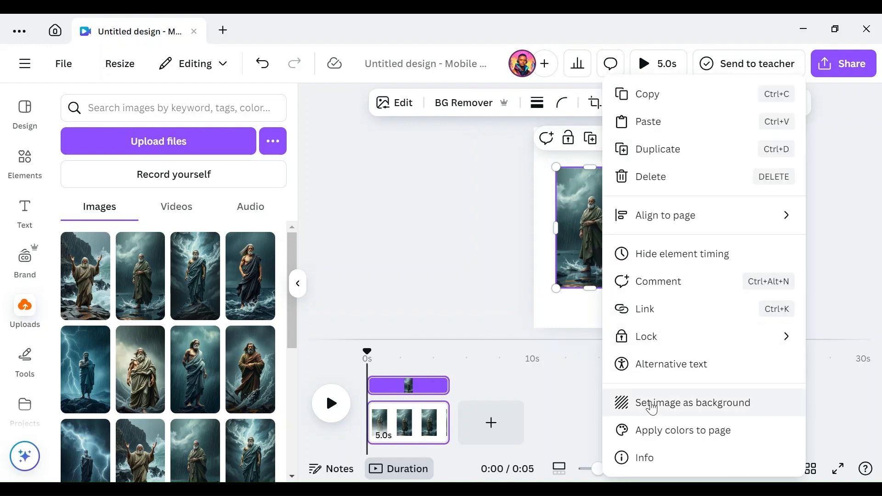
{"action": "left_click", "coordinate": [654, 407]}
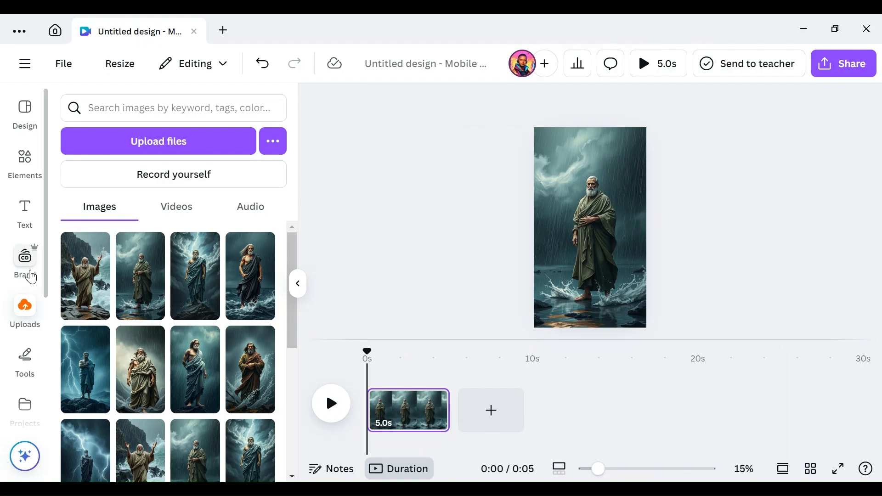
Add a heading to the page reading "5 Psychology Facts About Quiet People.".
{"action": "left_click", "coordinate": [24, 210]}
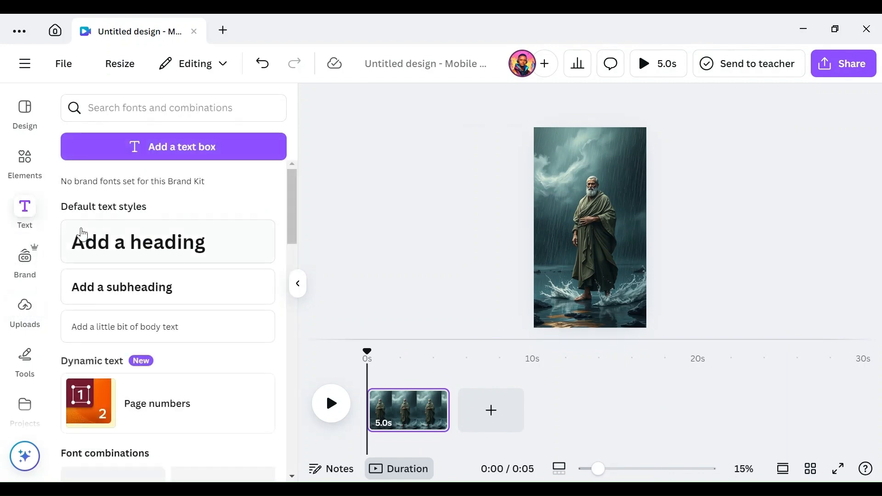
{"action": "left_click", "coordinate": [111, 257]}
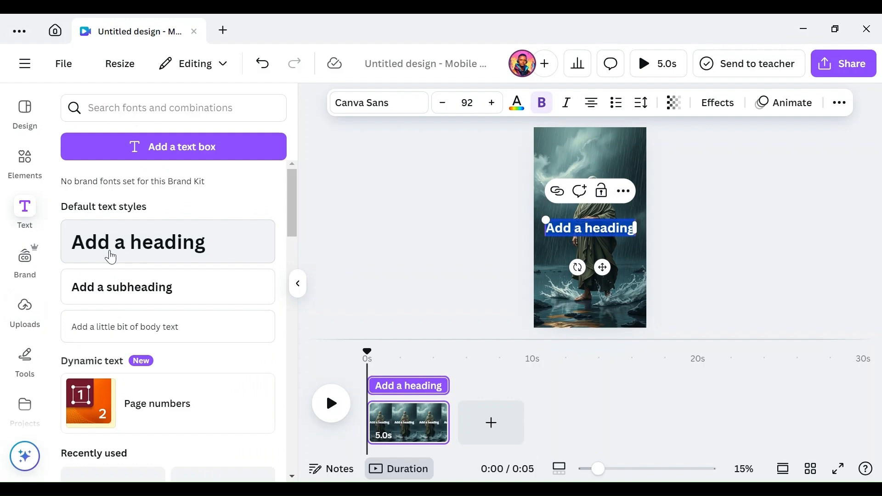
{"action": "type", "text": "5 Psychology Facts About Quiet People."}
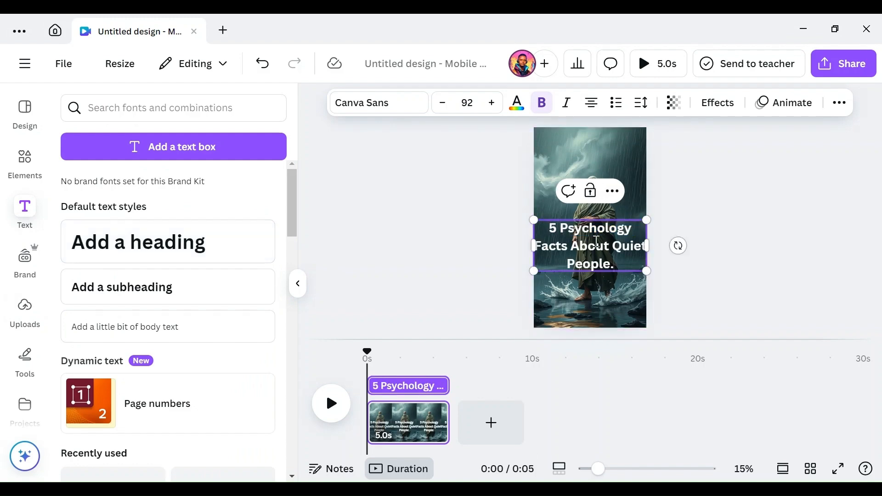
Change the heading's font to League Spartan.
{"action": "triple_click", "coordinate": [621, 265]}
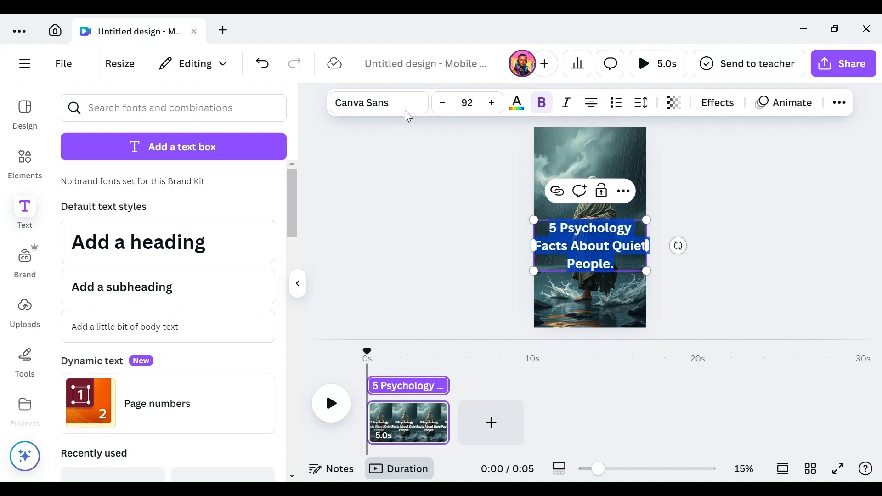
{"action": "left_click", "coordinate": [378, 102]}
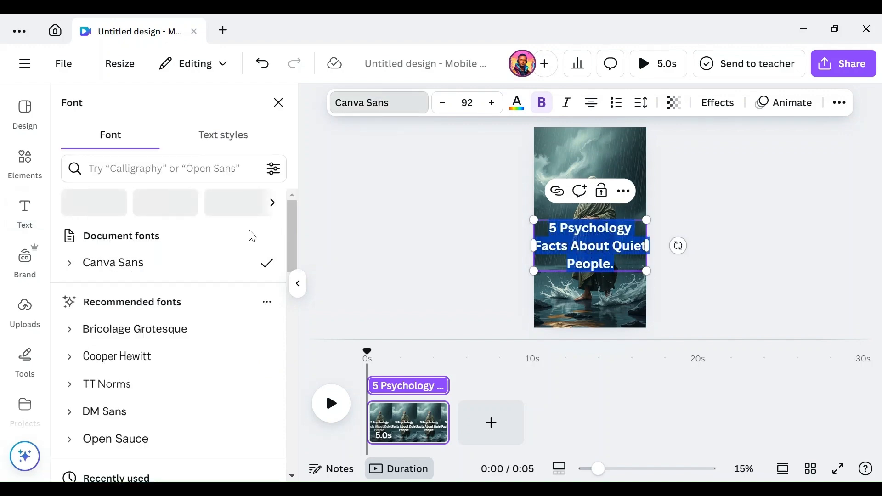
{"action": "left_click_drag", "start_coordinate": [293, 238], "coordinate": [299, 264]}
{"action": "left_click", "coordinate": [173, 413]}
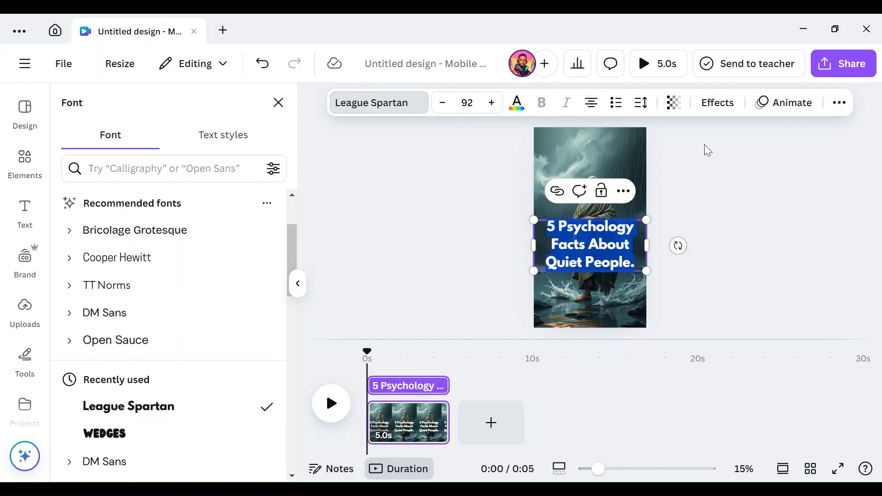
Apply the Outline text effect to the heading with black as the outline color.
{"action": "left_click", "coordinate": [714, 104]}
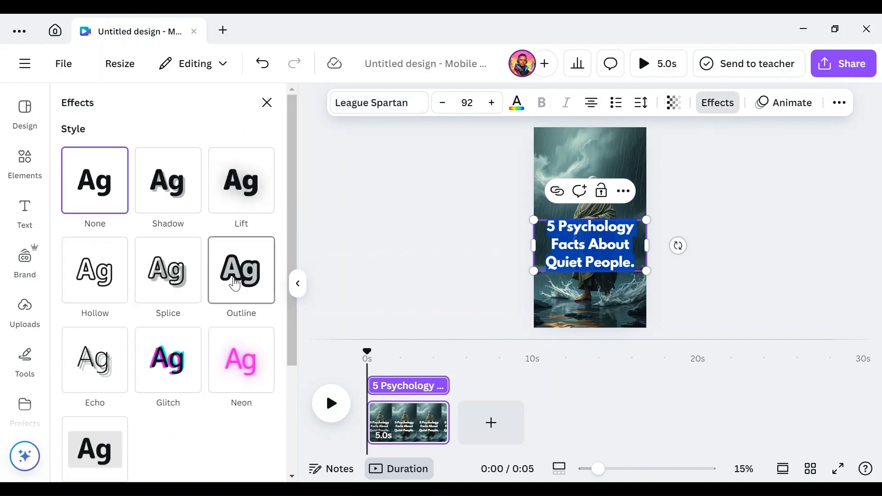
{"action": "left_click", "coordinate": [236, 284]}
{"action": "left_click", "coordinate": [266, 391]}
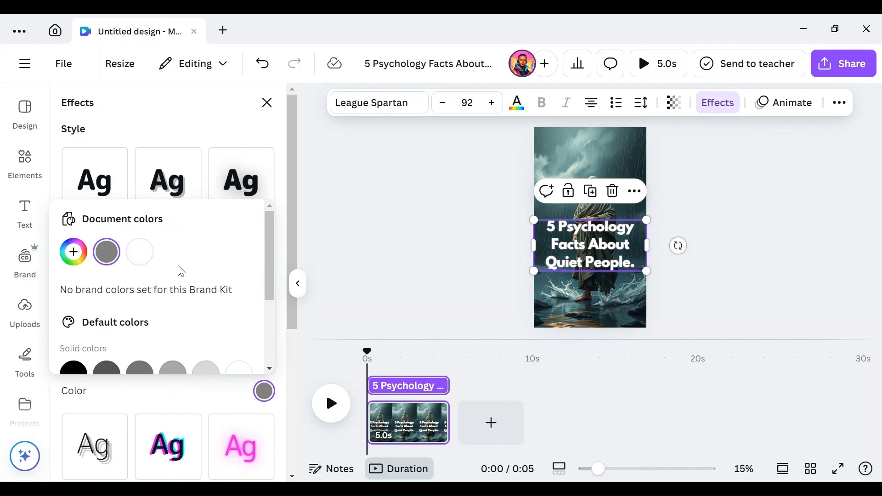
{"action": "left_click", "coordinate": [74, 370]}
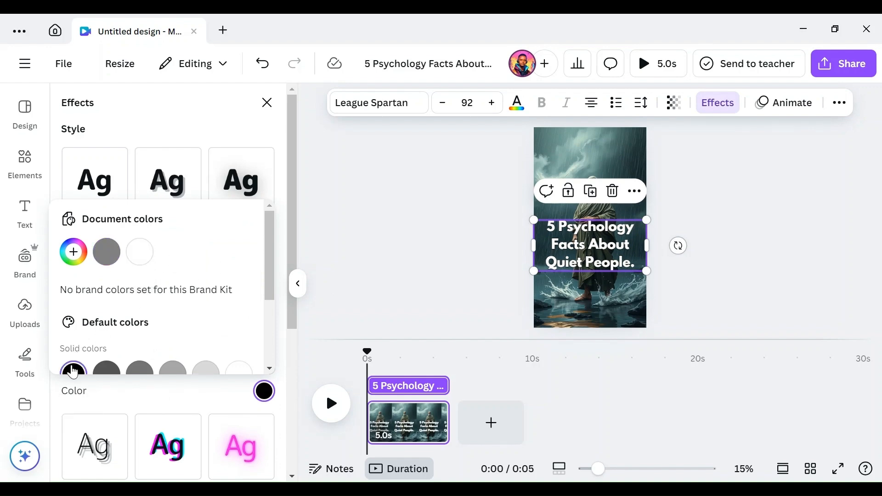
Set the heading's text color to the custom yellow #F4E308.
{"action": "left_click", "coordinate": [517, 103]}
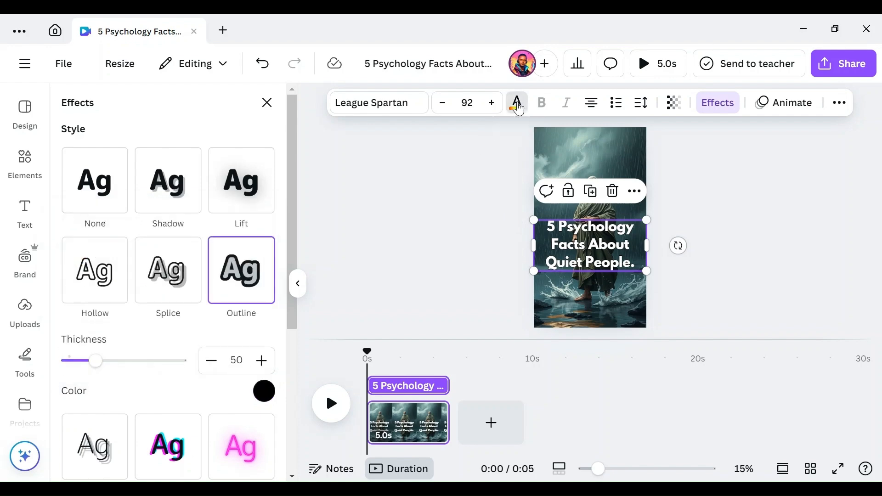
{"action": "left_click", "coordinate": [78, 209]}
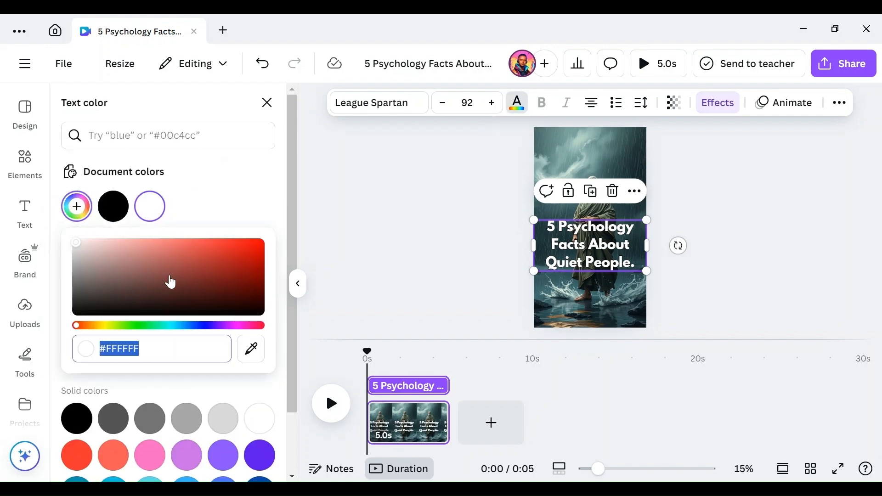
{"action": "left_click", "coordinate": [105, 327]}
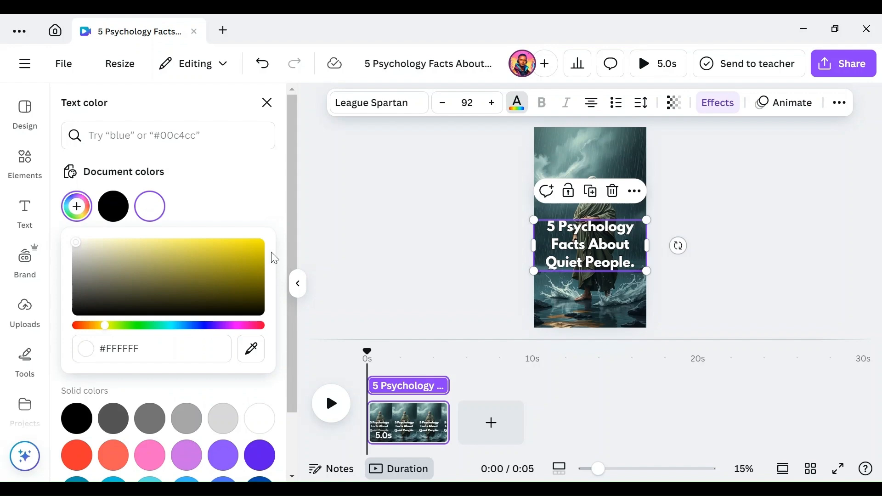
{"action": "left_click", "coordinate": [257, 245]}
{"action": "left_click_drag", "start_coordinate": [258, 245], "coordinate": [259, 242]}
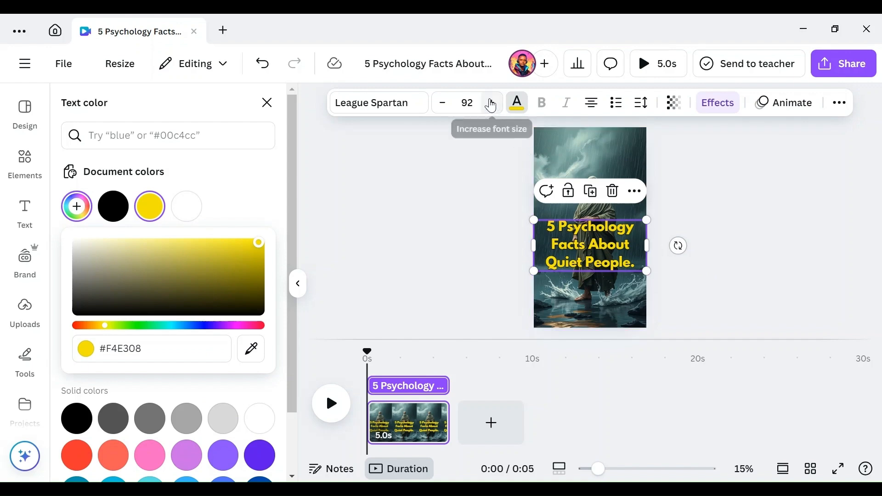
Set the heading's font size to 104, then narrow its text box slightly and move it up.
{"action": "left_click", "coordinate": [490, 105]}
{"action": "left_click_drag", "start_coordinate": [490, 105], "coordinate": [491, 105]}
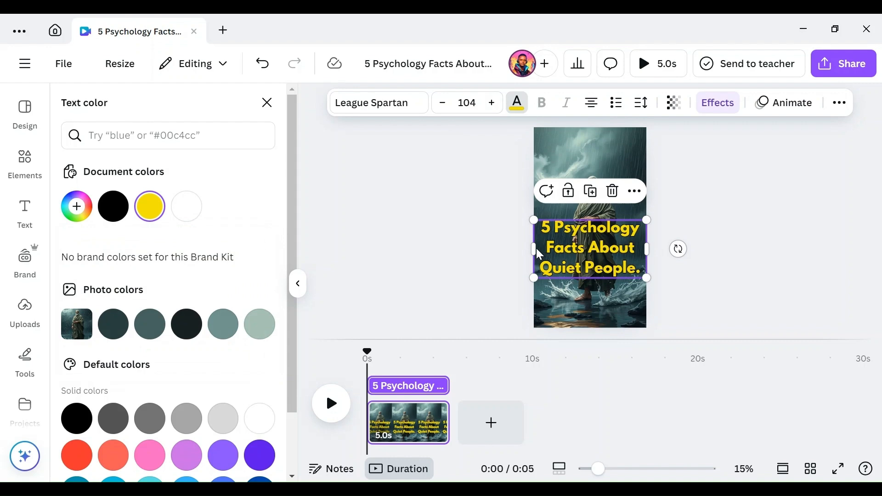
{"action": "left_click_drag", "start_coordinate": [534, 249], "coordinate": [542, 249]}
{"action": "mouse_move", "coordinate": [615, 255]}
{"action": "left_mouse_down"}
{"action": "mouse_move", "coordinate": [606, 251]}
{"action": "mouse_move", "coordinate": [612, 237]}
{"action": "mouse_move", "coordinate": [614, 244]}
{"action": "left_mouse_up"}
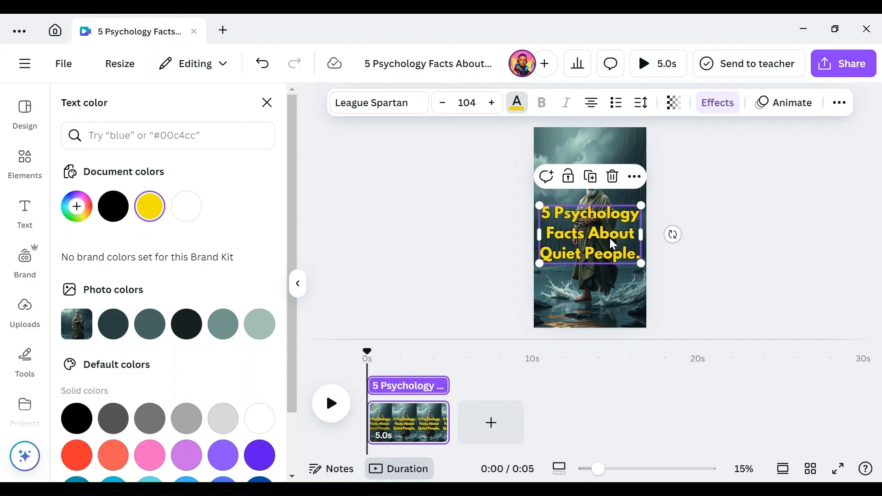
Set the heading's font size to 107, move it further up over the figure's upper body and deselect it.
{"action": "left_click", "coordinate": [491, 103]}
{"action": "left_click", "coordinate": [491, 103]}
{"action": "left_click", "coordinate": [491, 103]}
{"action": "left_click", "coordinate": [491, 103]}
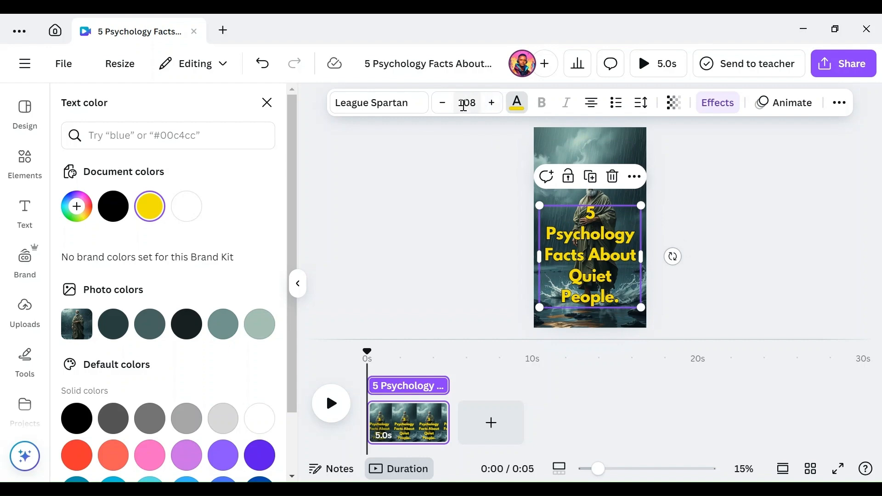
{"action": "left_click", "coordinate": [442, 103]}
{"action": "left_click_drag", "start_coordinate": [583, 243], "coordinate": [584, 227]}
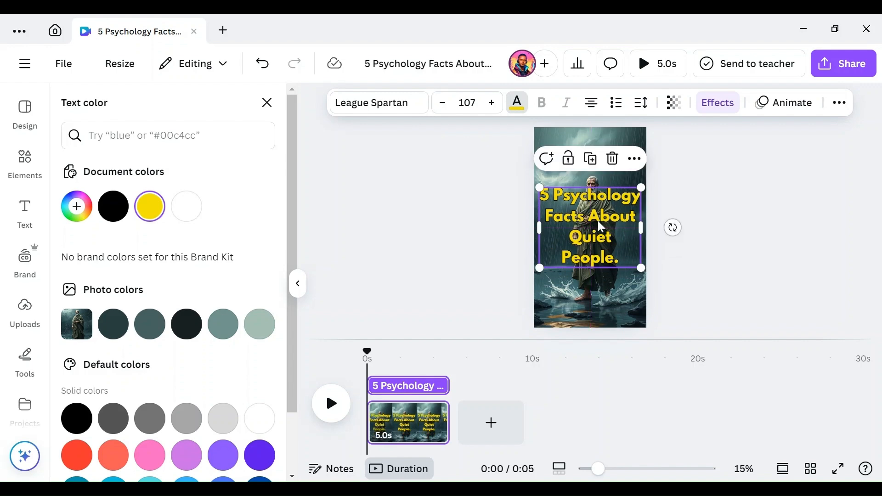
{"action": "left_click", "coordinate": [721, 239]}
{"action": "left_click", "coordinate": [721, 239]}
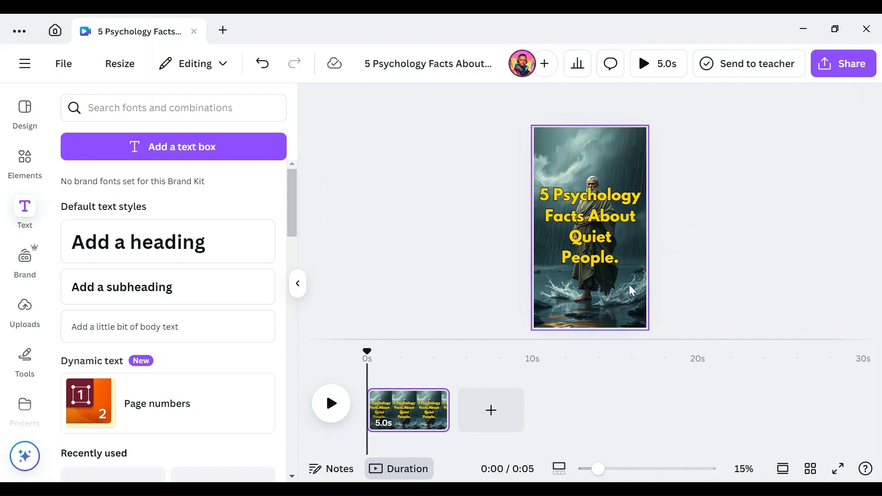
Download the title design as a PNG at size 1 (1,080 × 1,920 px) and dismiss the sharing pop-up.
{"action": "left_click", "coordinate": [846, 65]}
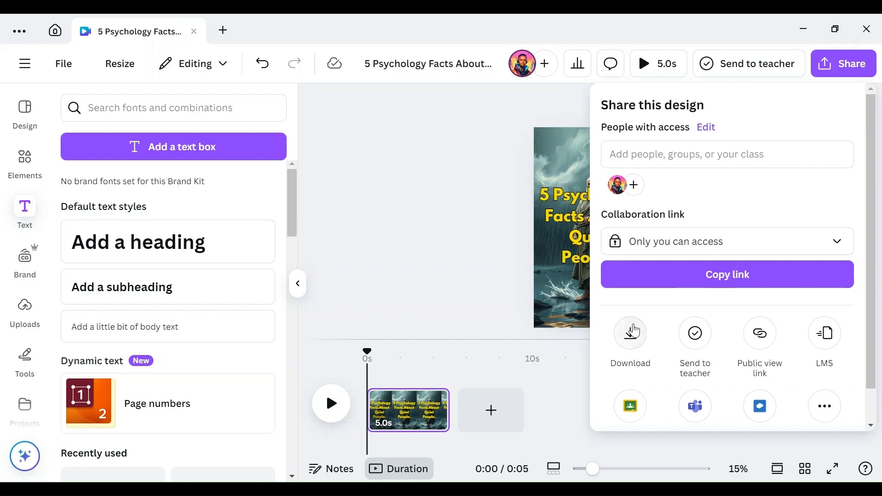
{"action": "left_click", "coordinate": [630, 332]}
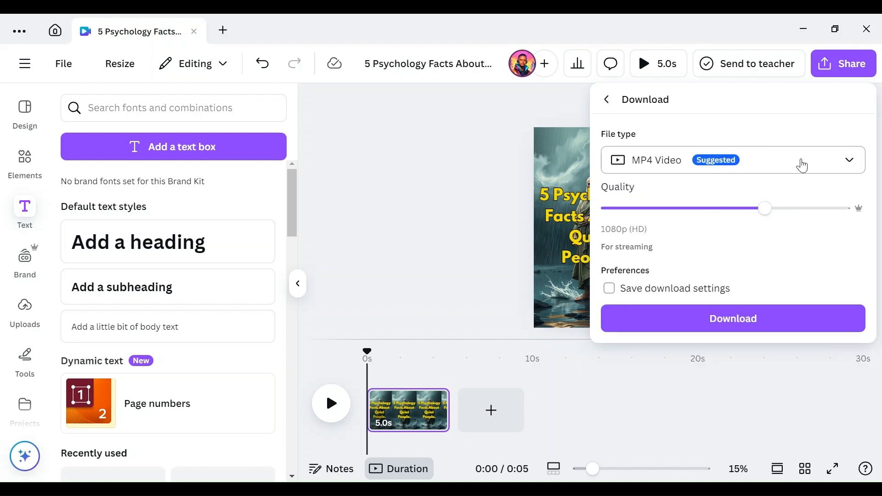
{"action": "left_click", "coordinate": [799, 163]}
{"action": "left_click", "coordinate": [652, 242]}
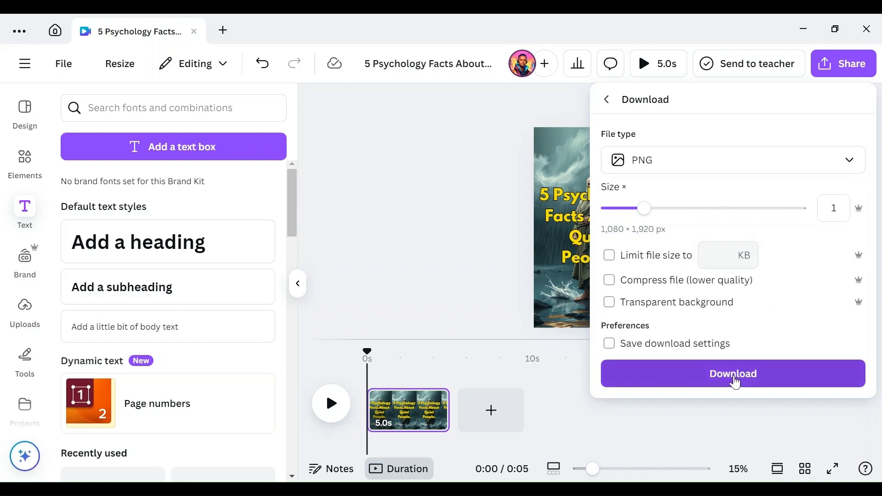
{"action": "left_click", "coordinate": [735, 383]}
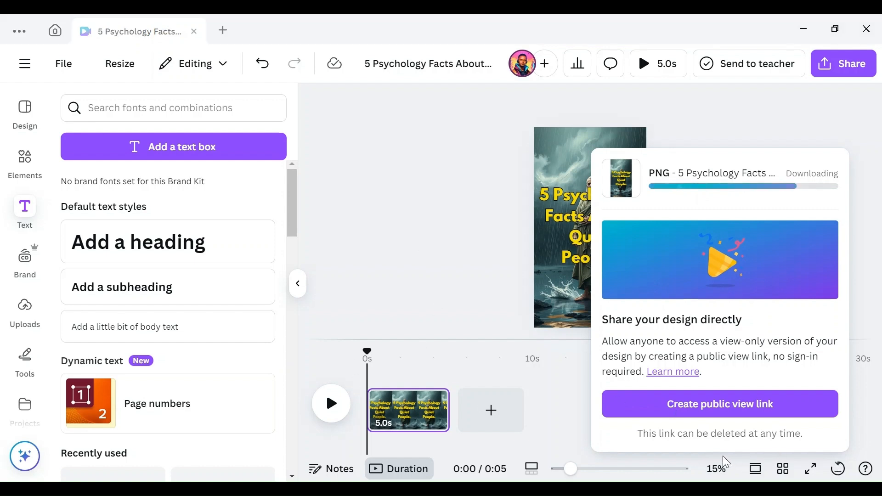
{"action": "left_click", "coordinate": [385, 226]}
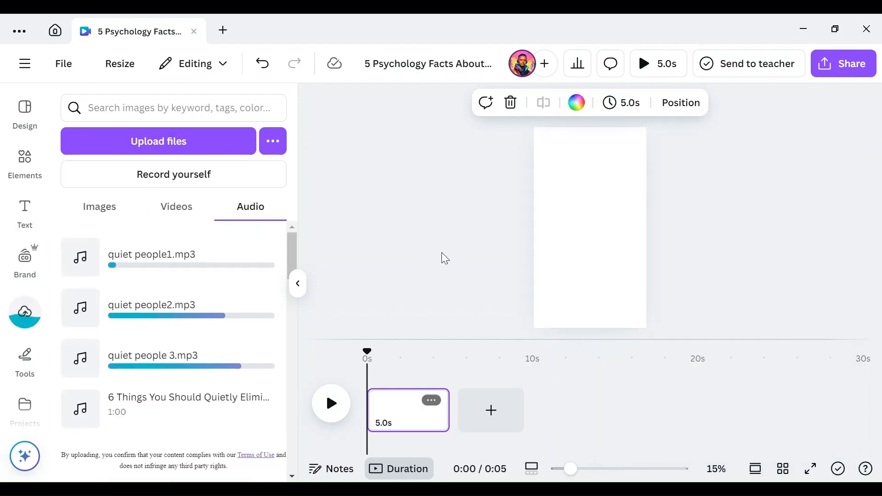
Set the uploaded yellow-titled image as the first page's background and shorten that page to 0.6 s.
{"action": "left_click", "coordinate": [96, 208]}
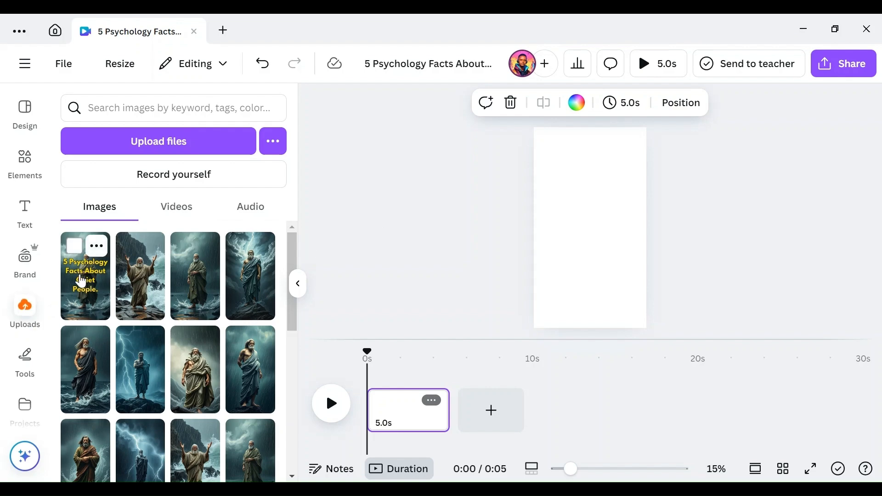
{"action": "left_click", "coordinate": [82, 282]}
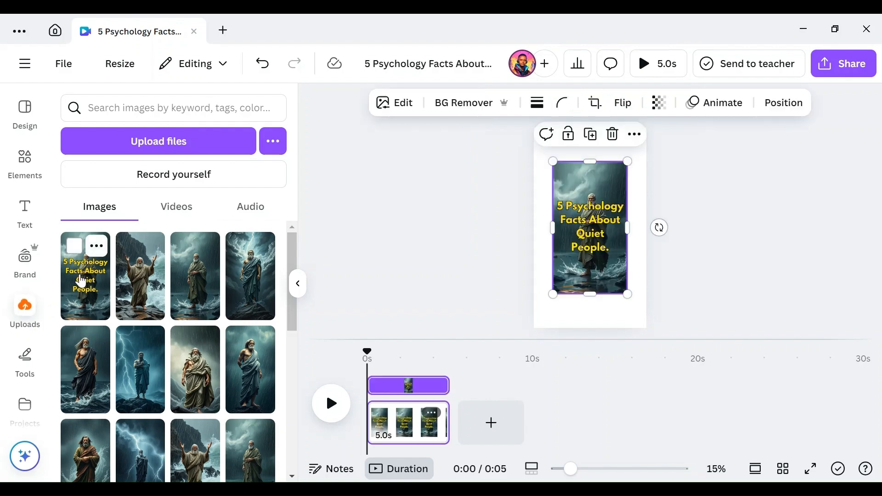
{"action": "right_click", "coordinate": [586, 262]}
{"action": "left_click", "coordinate": [620, 400]}
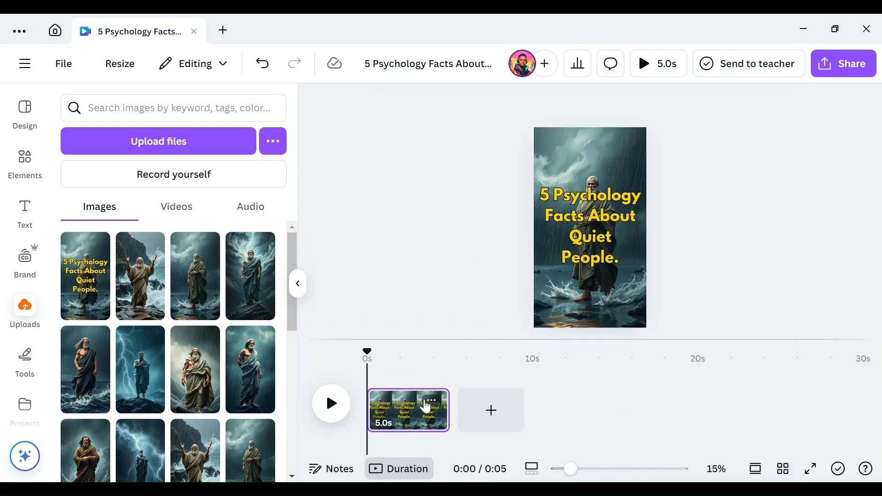
{"action": "left_click_drag", "start_coordinate": [441, 413], "coordinate": [394, 408]}
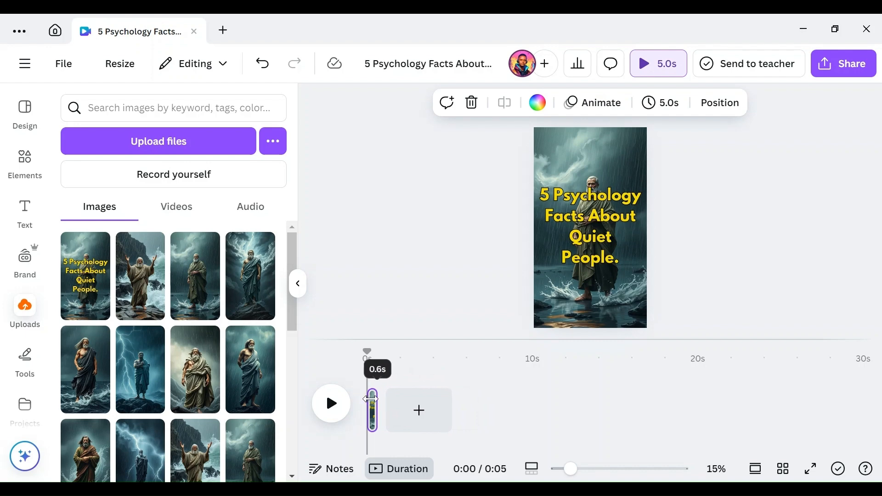
Add a blank page after the title page and place the quiet people1.mp3 voiceover at its start.
{"action": "left_click", "coordinate": [418, 410]}
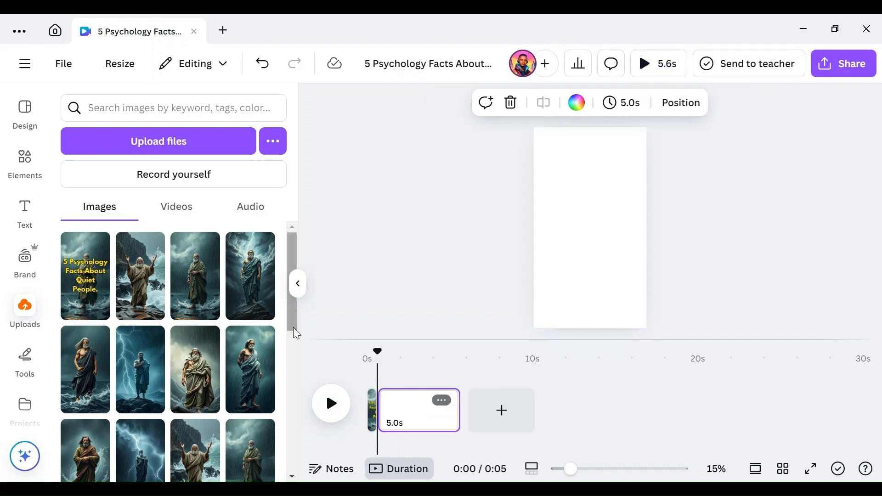
{"action": "left_click", "coordinate": [257, 202]}
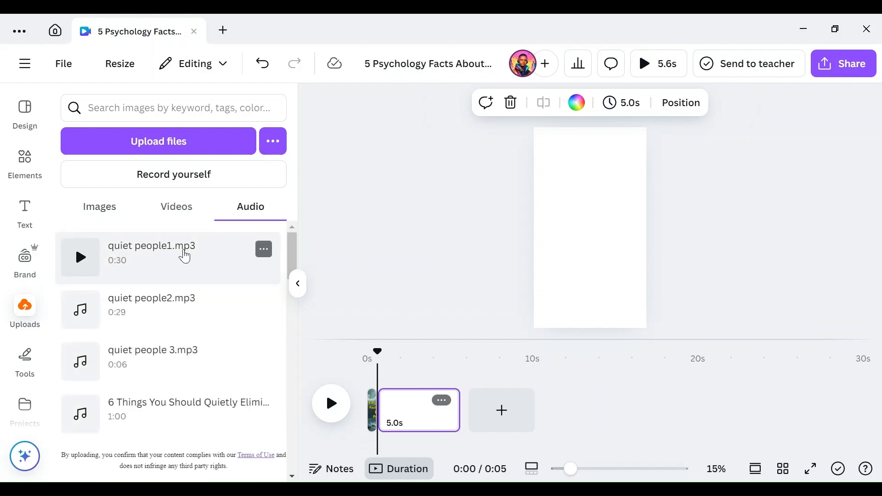
{"action": "left_click", "coordinate": [185, 257]}
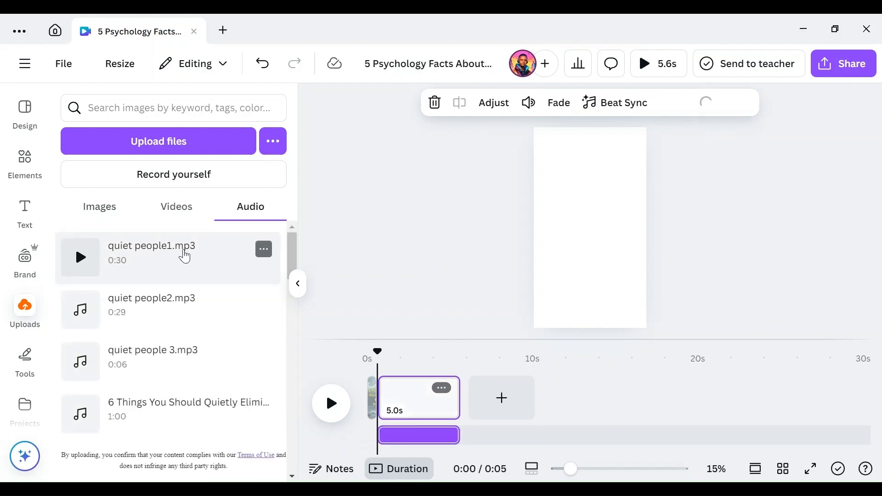
Add seven more blank 5-second pages, extending the timeline to 40.6 s.
{"action": "left_click", "coordinate": [496, 408]}
{"action": "left_click", "coordinate": [583, 402]}
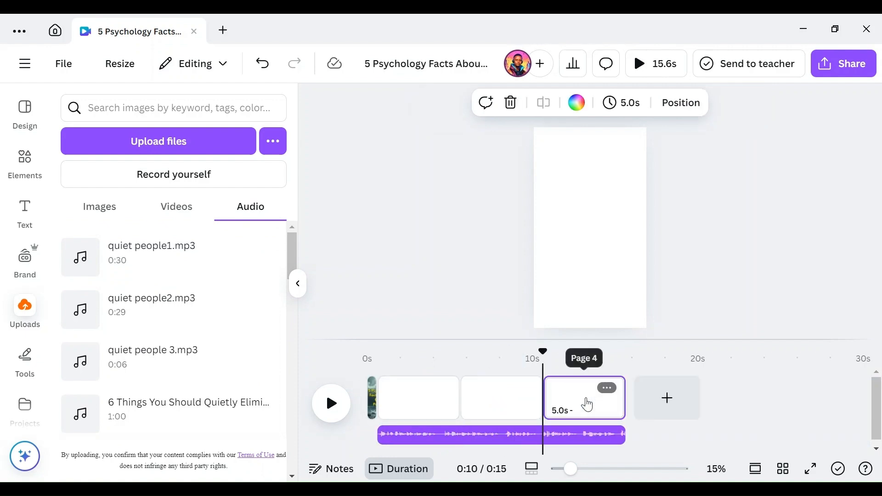
{"action": "left_click", "coordinate": [640, 395]}
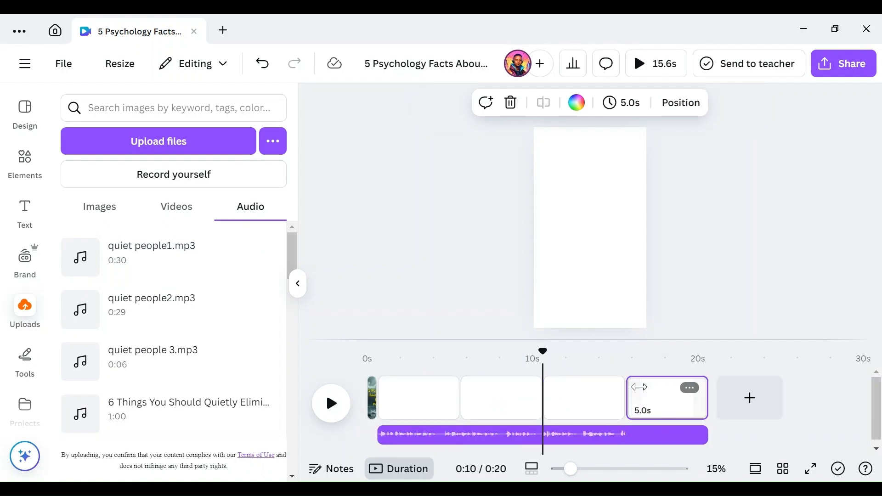
{"action": "left_click", "coordinate": [725, 403]}
{"action": "left_click", "coordinate": [815, 398]}
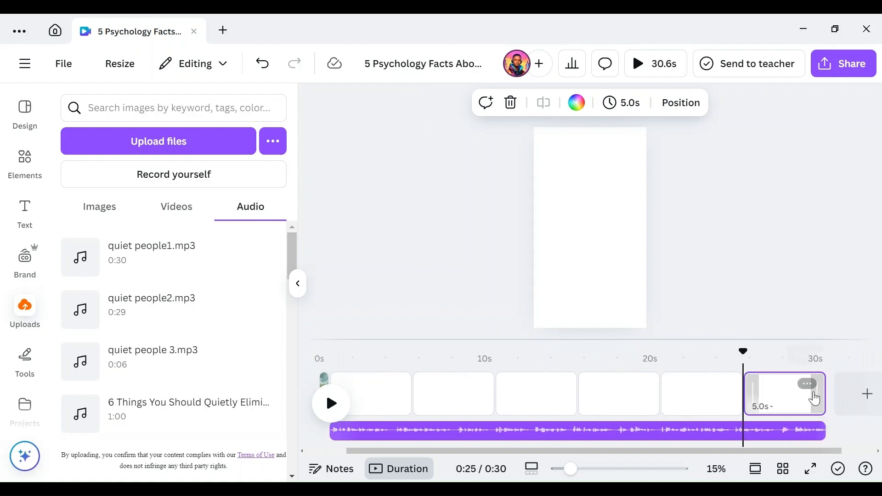
{"action": "left_click", "coordinate": [815, 398]}
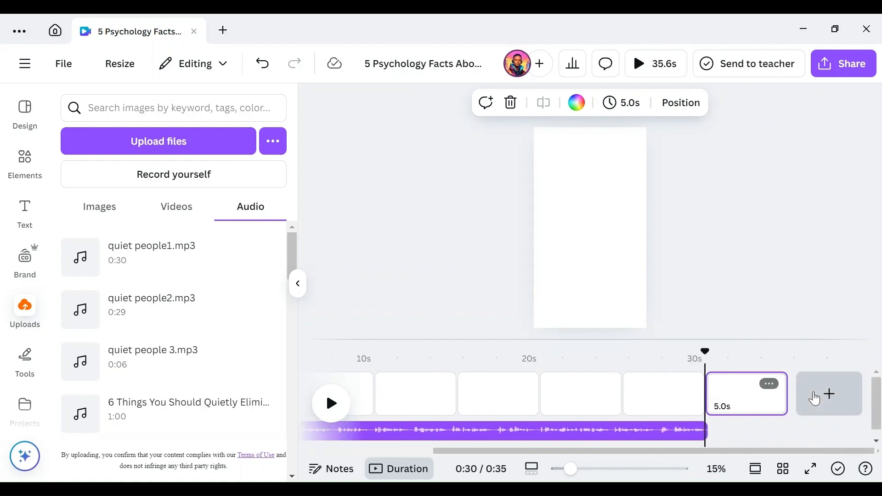
{"action": "left_click", "coordinate": [815, 398]}
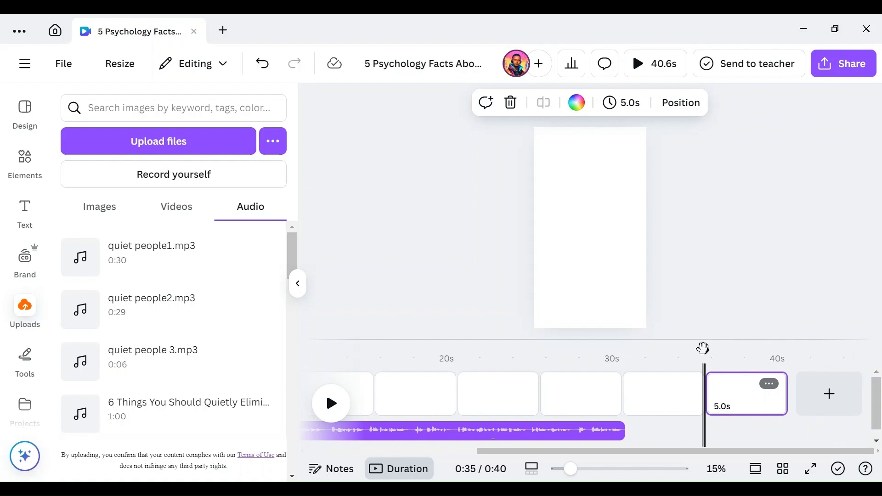
Place quiet people2.mp3 at the end of the first voiceover and add five blank 5-second pages, extending the timeline to 1:05.
{"action": "left_click_drag", "start_coordinate": [703, 349], "coordinate": [626, 370]}
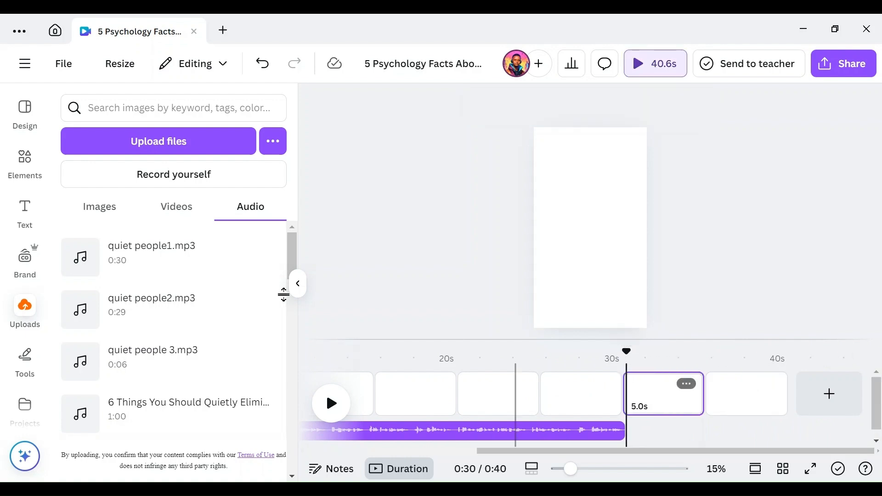
{"action": "left_click", "coordinate": [176, 311]}
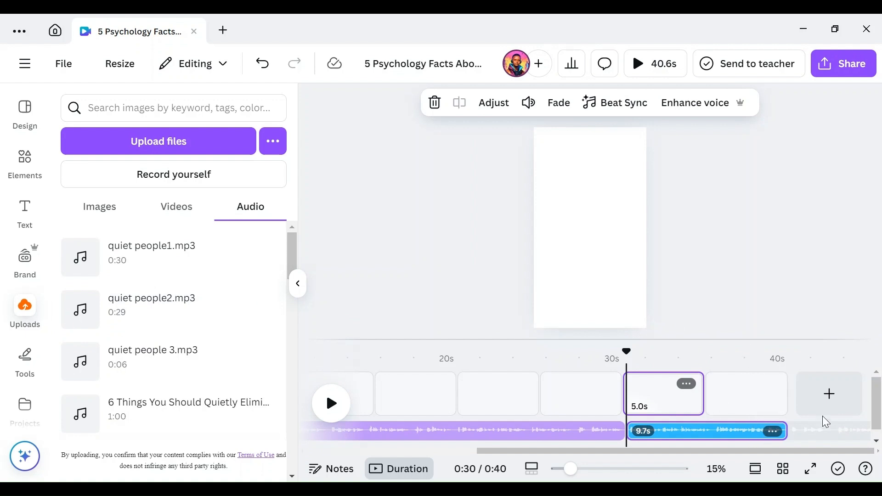
{"action": "left_click", "coordinate": [813, 402]}
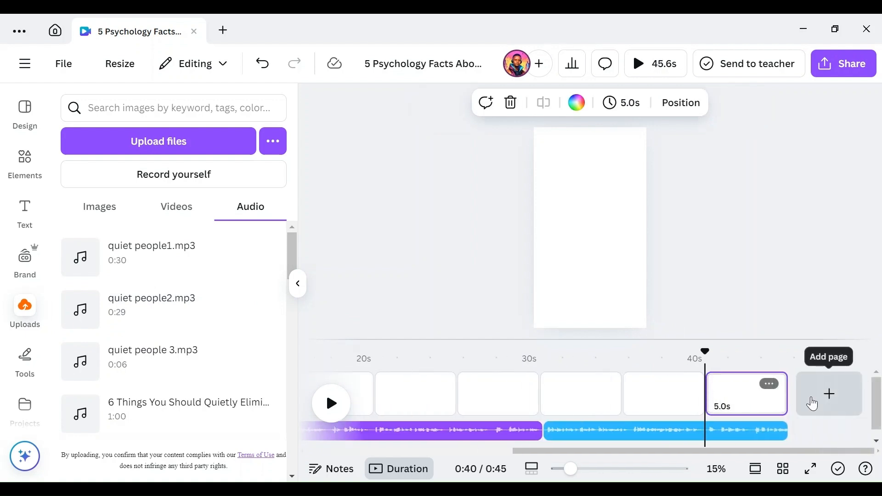
{"action": "left_click", "coordinate": [813, 402]}
{"action": "left_click", "coordinate": [812, 400]}
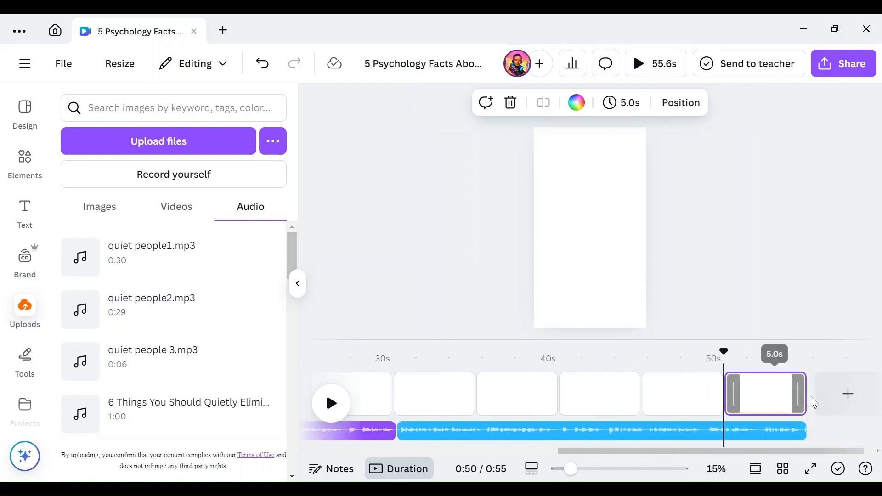
{"action": "left_click", "coordinate": [812, 402]}
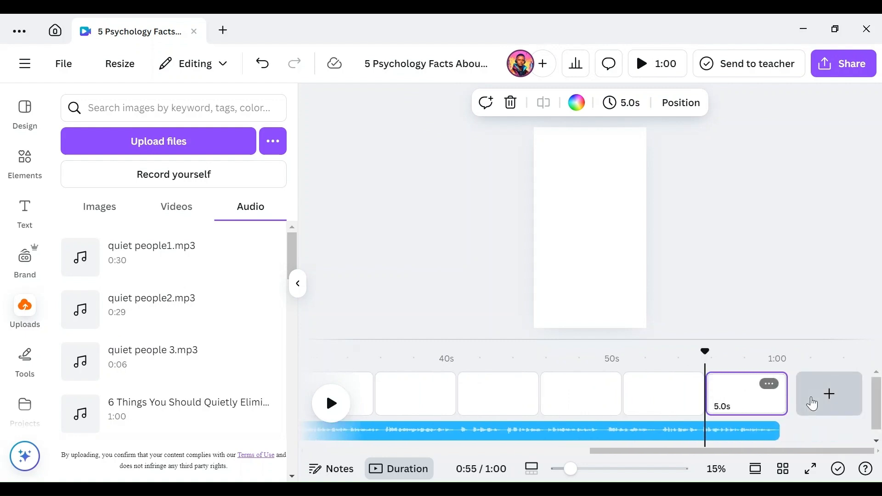
{"action": "left_click", "coordinate": [812, 403]}
Place quiet people 3.mp3 at the end of the second voiceover and add a final blank page shortened to 1.1 s.
{"action": "left_click_drag", "start_coordinate": [704, 349], "coordinate": [696, 354]}
{"action": "left_click", "coordinate": [175, 357]}
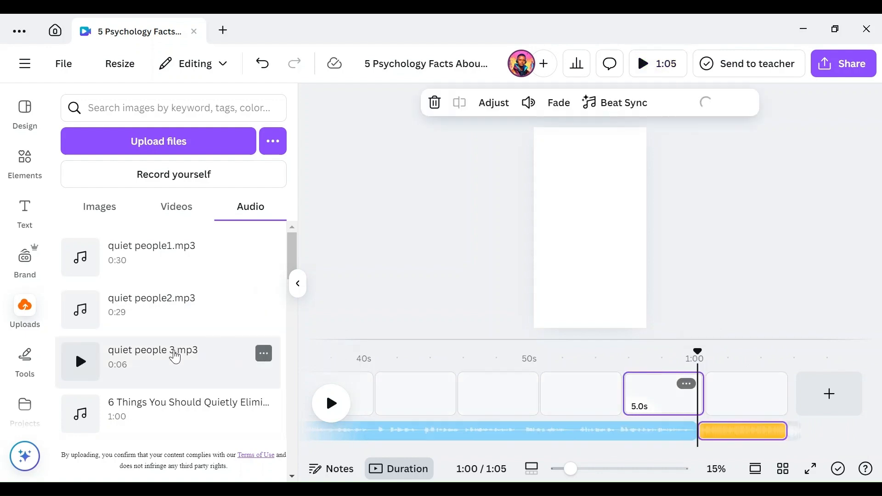
{"action": "left_click", "coordinate": [838, 398]}
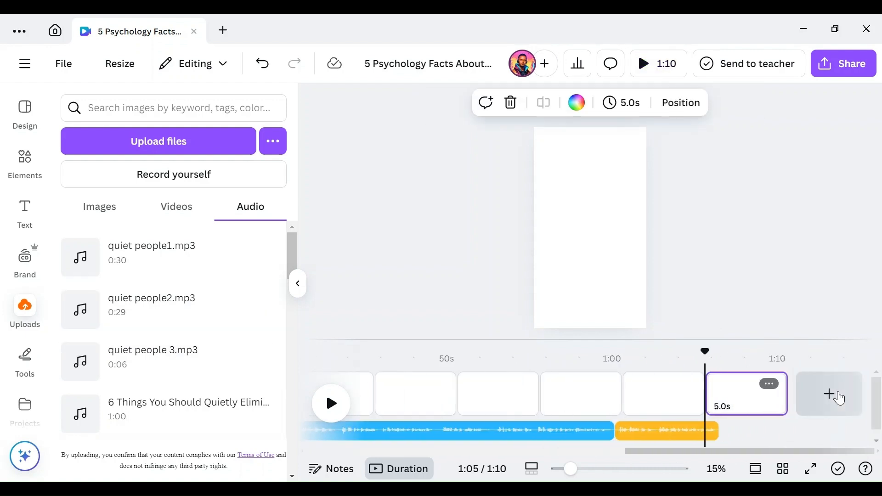
{"action": "mouse_move", "coordinate": [773, 397]}
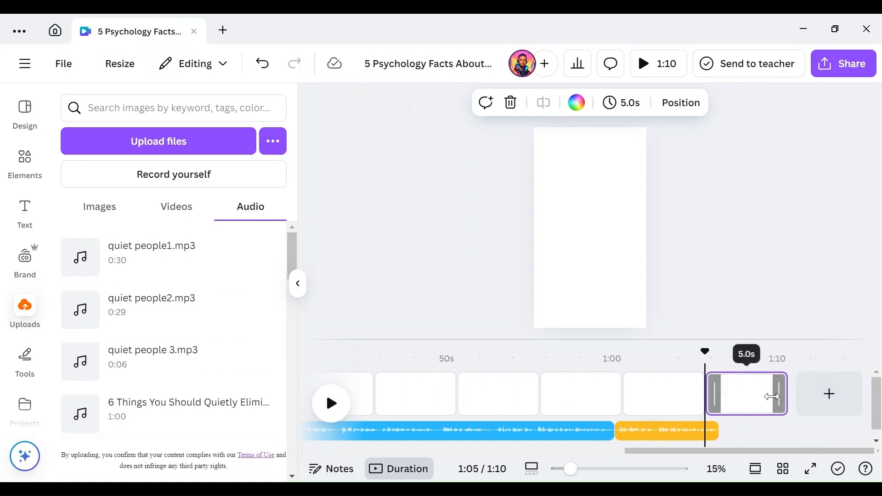
{"action": "left_click_drag", "start_coordinate": [780, 401], "coordinate": [738, 405]}
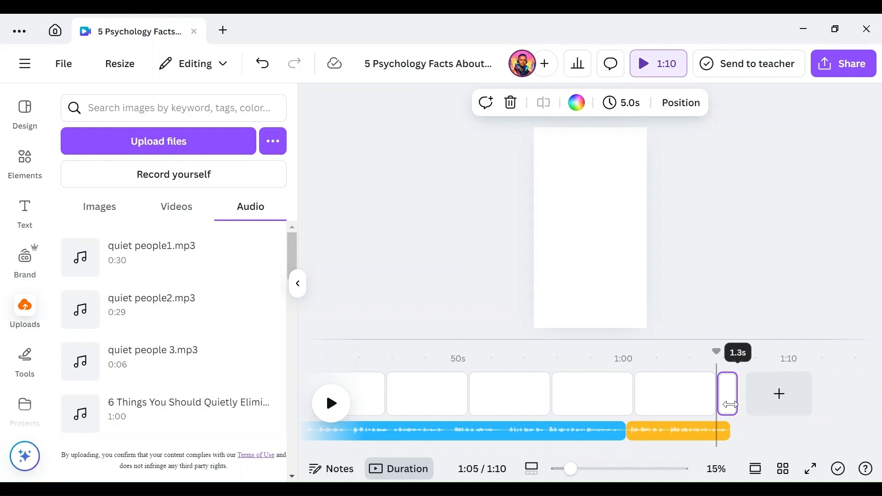
{"action": "left_click_drag", "start_coordinate": [728, 405], "coordinate": [728, 405]}
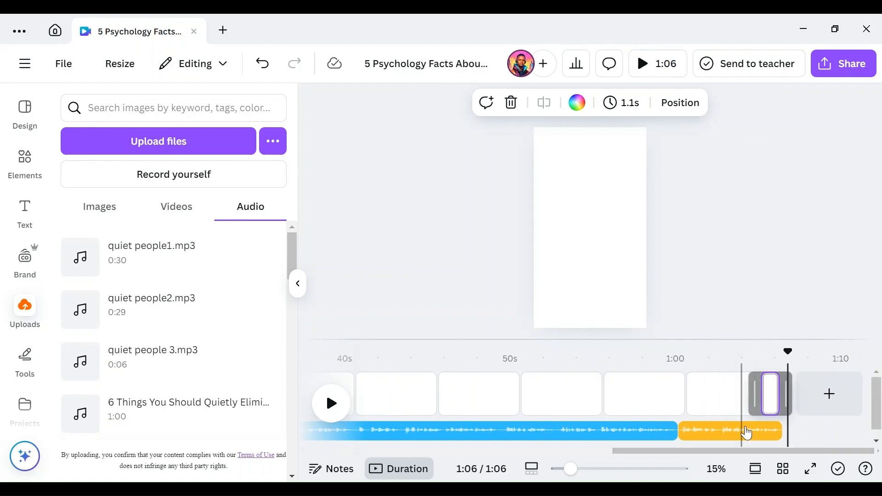
Set the uploaded image of the green-robed man standing in rain, without title text, as the second page's background.
{"action": "left_click_drag", "start_coordinate": [767, 449], "coordinate": [364, 461]}
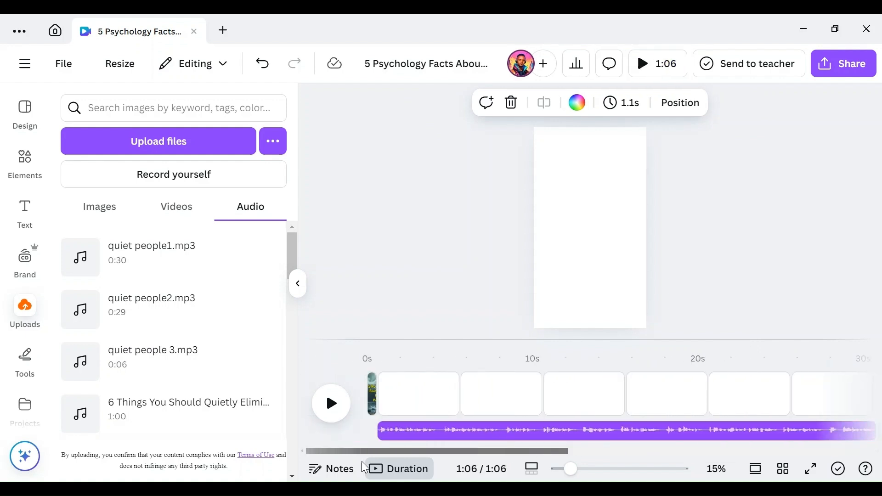
{"action": "left_click", "coordinate": [421, 394]}
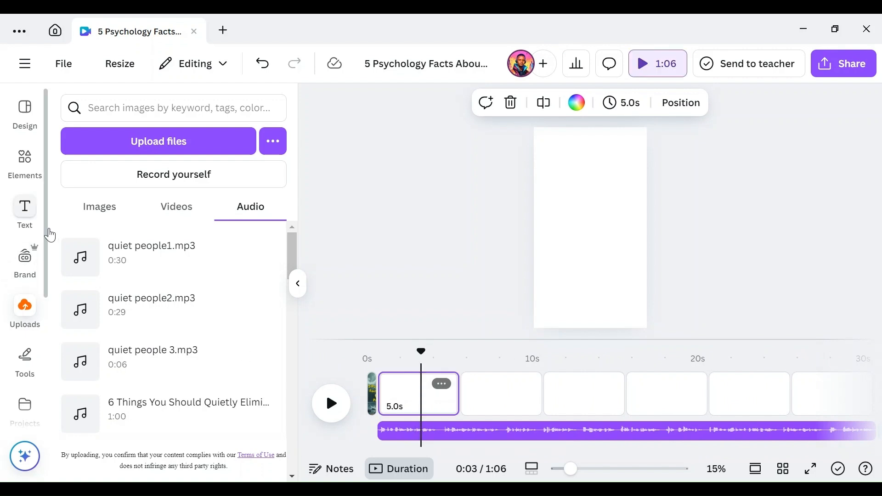
{"action": "left_click", "coordinate": [109, 212]}
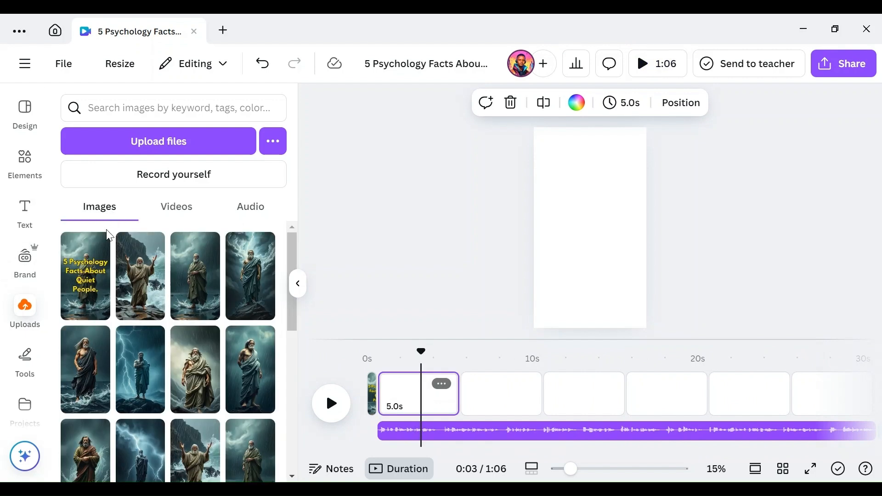
{"action": "left_click", "coordinate": [196, 280]}
{"action": "right_click", "coordinate": [597, 250]}
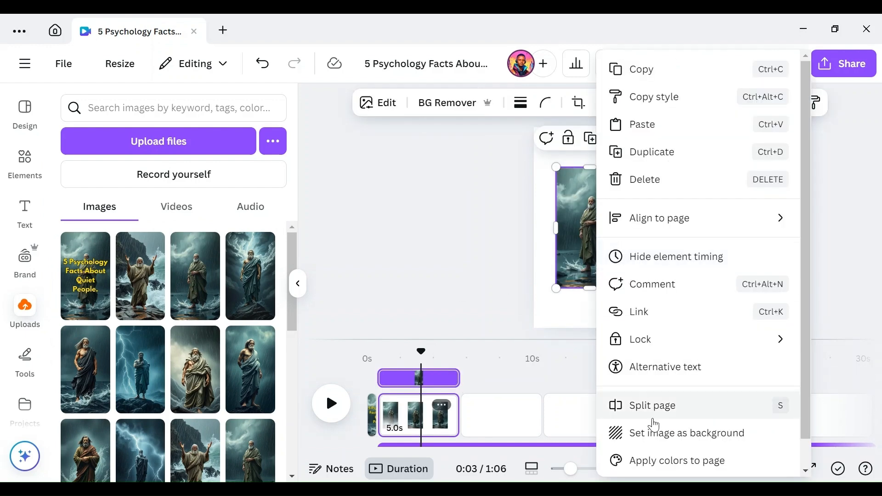
{"action": "left_click", "coordinate": [606, 429]}
Set the image of the blue-robed man on a rock beneath lightning as the third page's background.
{"action": "left_click", "coordinate": [489, 404]}
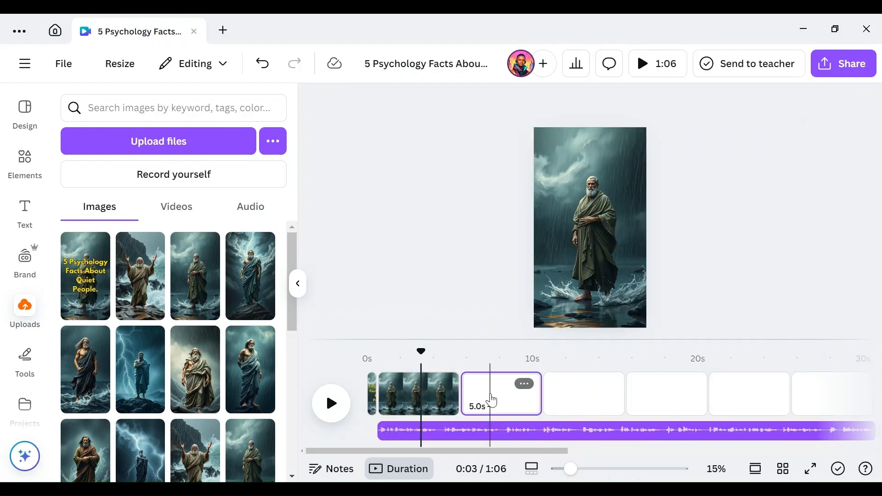
{"action": "left_click", "coordinate": [251, 274]}
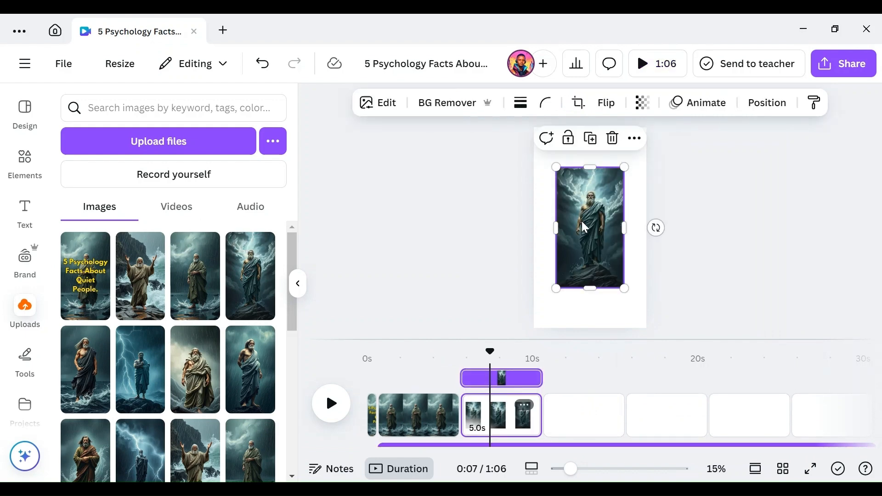
{"action": "right_click", "coordinate": [584, 227]}
{"action": "left_click", "coordinate": [626, 430]}
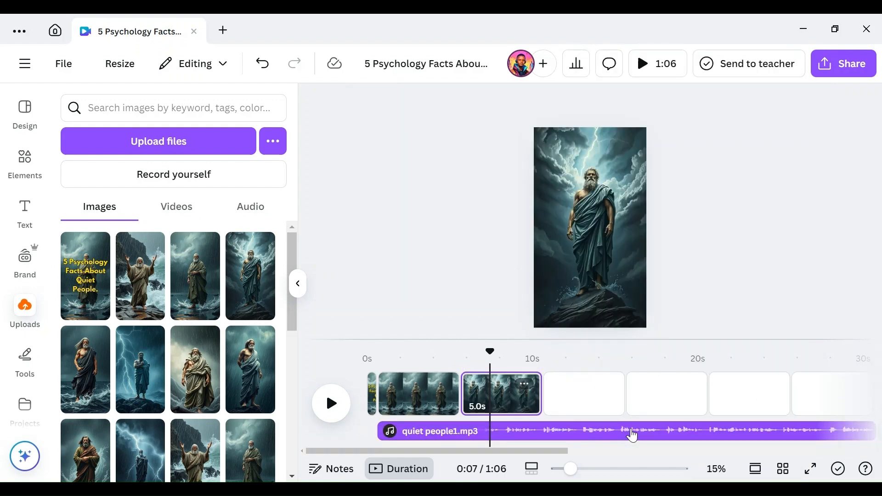
Set the image of the bare-chested man in a dark robe among sea waves as the fourth page's background.
{"action": "left_click", "coordinate": [585, 407]}
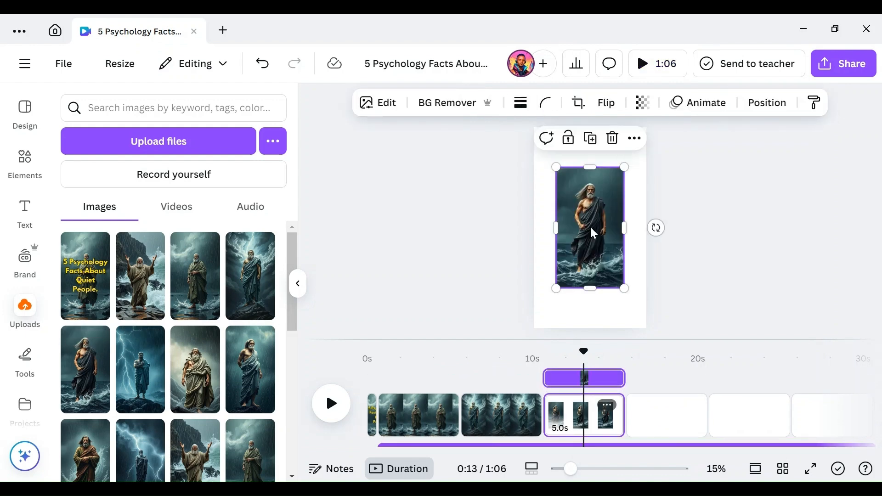
{"action": "right_click", "coordinate": [589, 225]}
{"action": "left_click", "coordinate": [630, 433]}
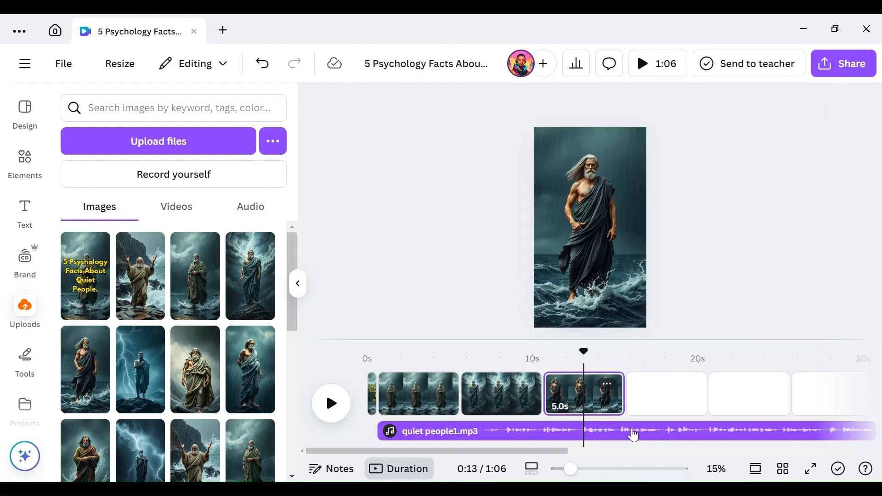
Set the image of the white-bearded man in a beige robe under a stormy sky as the fifth page's background.
{"action": "left_click", "coordinate": [650, 395]}
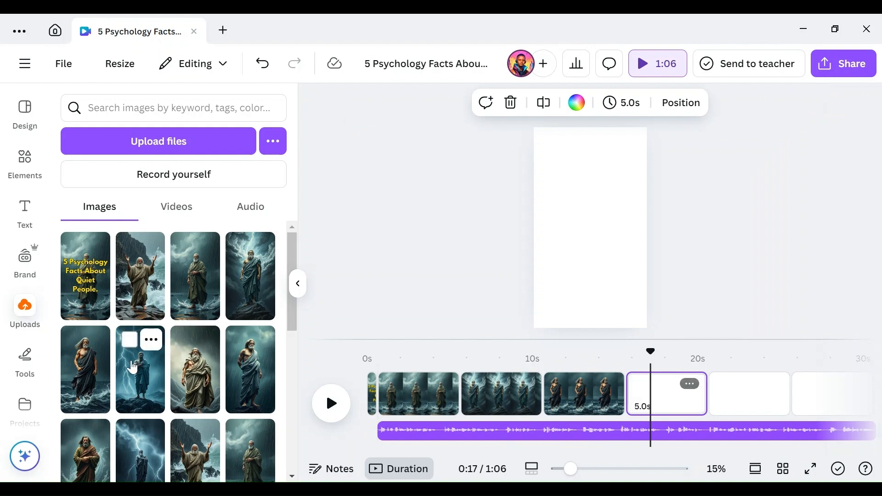
{"action": "left_click", "coordinate": [204, 370]}
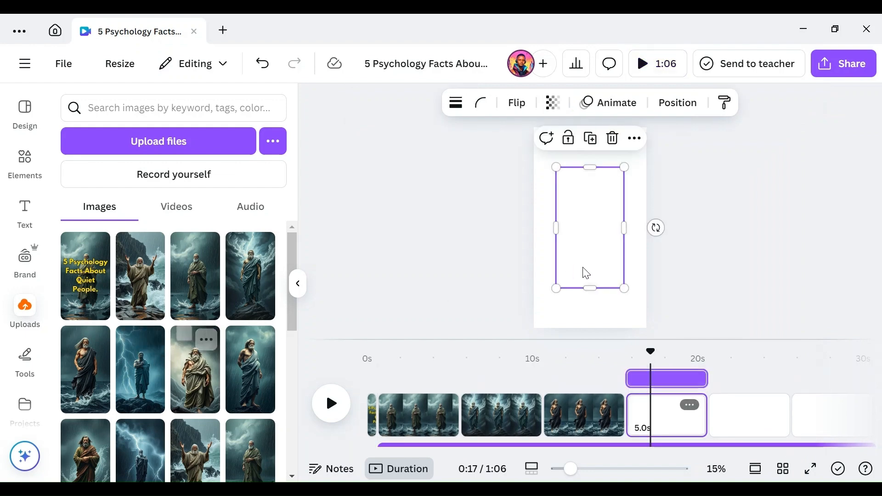
{"action": "right_click", "coordinate": [591, 254]}
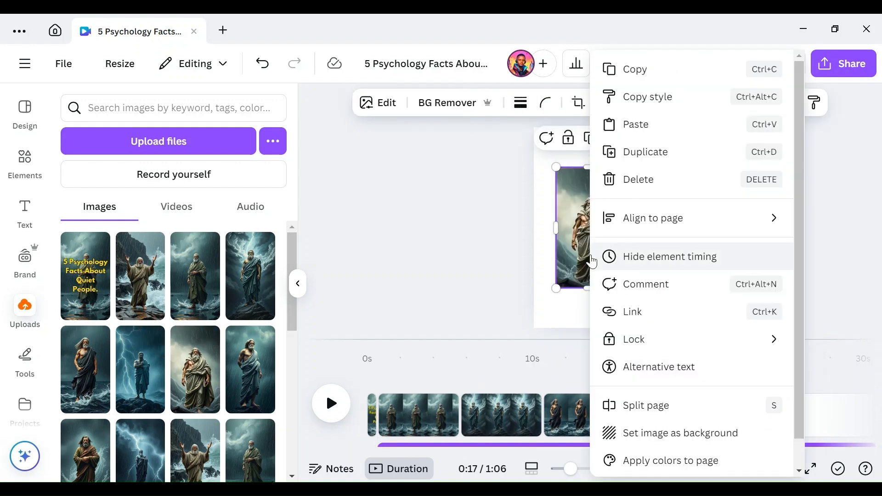
{"action": "left_click", "coordinate": [628, 434]}
Set the image of the white-bearded man in a blue robe with one bare shoulder, standing in rain, as the sixth page's background.
{"action": "left_click", "coordinate": [738, 402]}
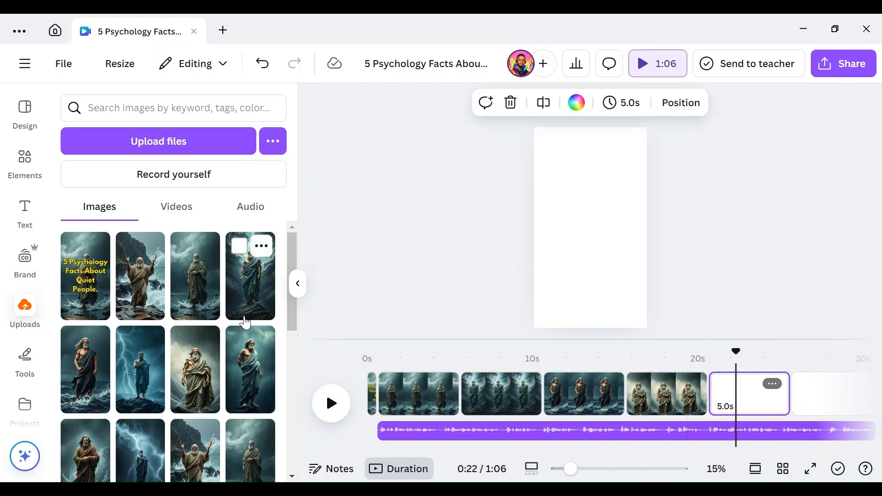
{"action": "left_click", "coordinate": [256, 365]}
{"action": "right_click", "coordinate": [589, 236]}
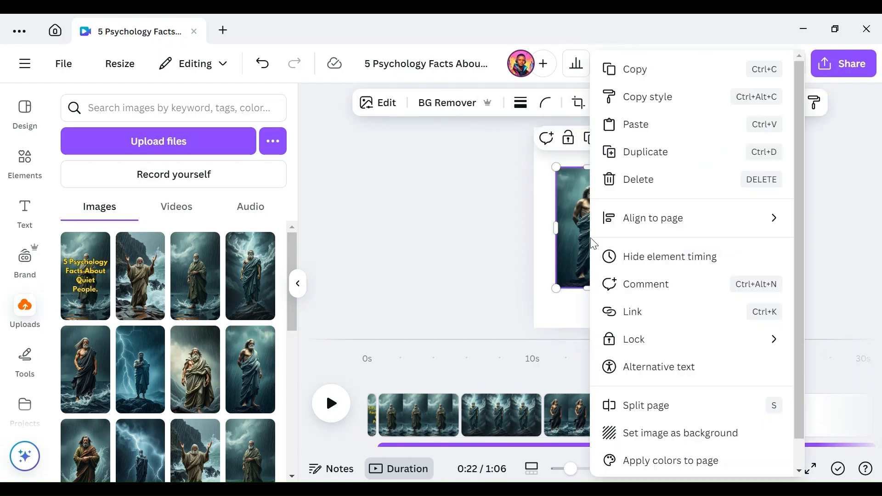
{"action": "left_click", "coordinate": [650, 434]}
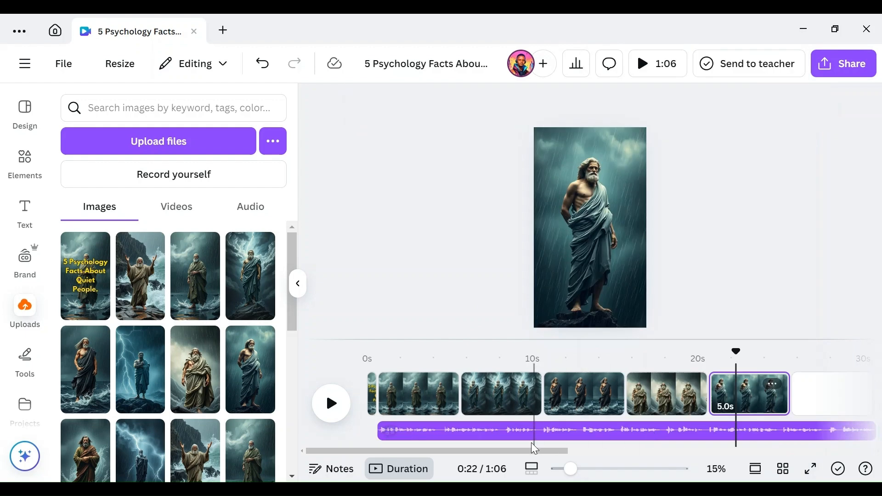
Set the image of the long-haired man in a brown robe among splashing waves as the seventh page's background.
{"action": "left_click_drag", "start_coordinate": [525, 449], "coordinate": [617, 419]}
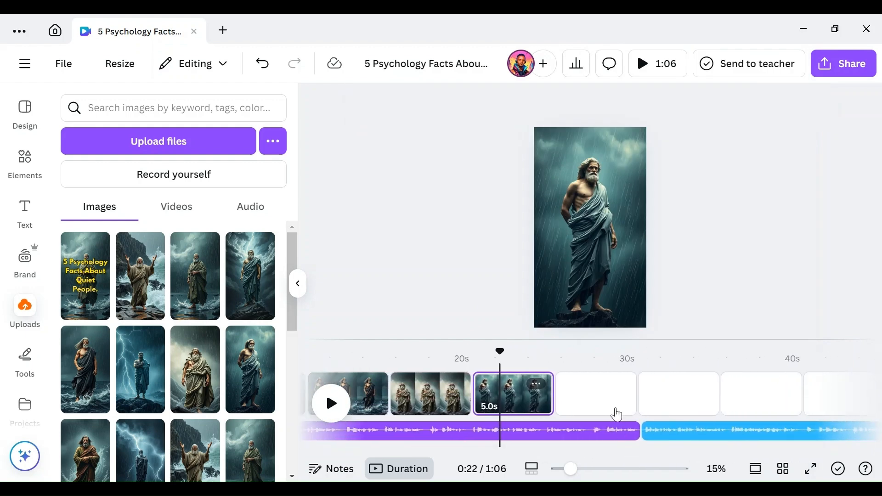
{"action": "left_click", "coordinate": [615, 400]}
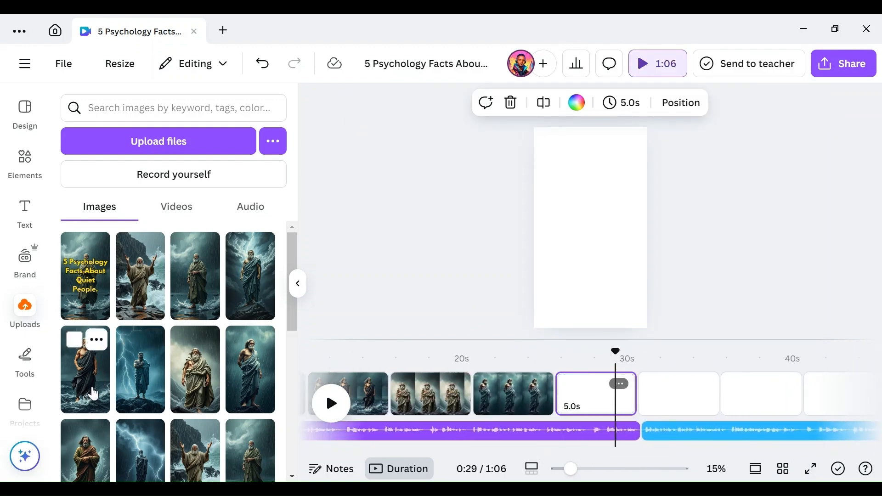
{"action": "left_click", "coordinate": [87, 441]}
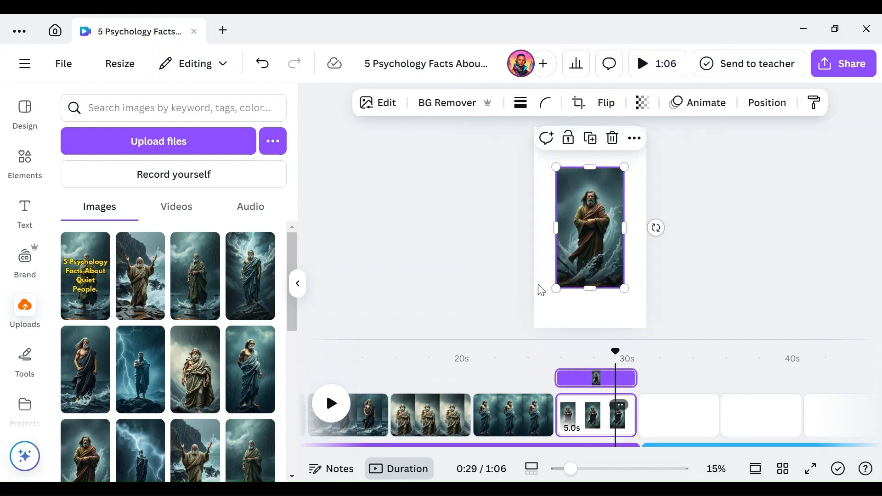
{"action": "right_click", "coordinate": [578, 241]}
{"action": "left_click", "coordinate": [644, 431]}
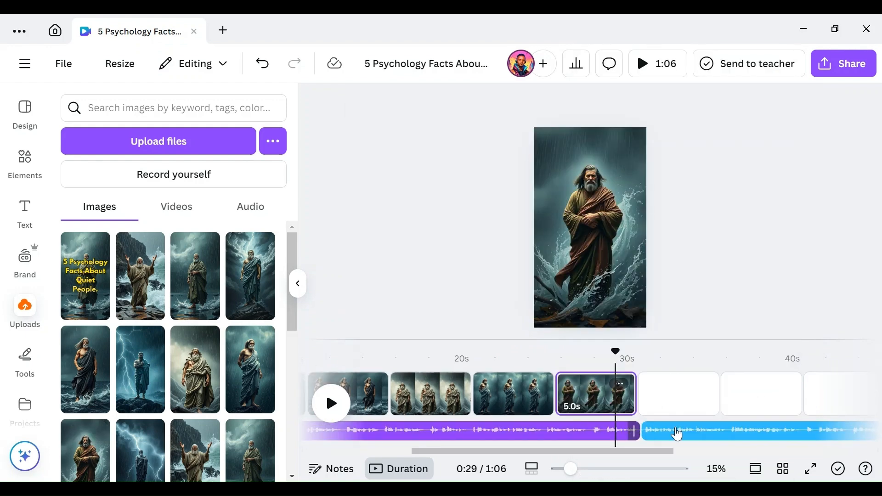
Set the image of the green-robed man standing in rain as the eighth page's background.
{"action": "left_click", "coordinate": [686, 396]}
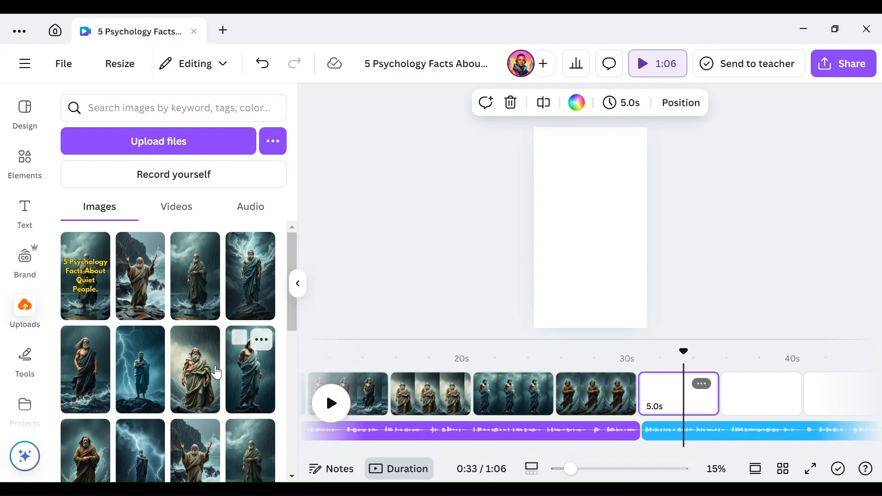
{"action": "mouse_move", "coordinate": [264, 442]}
{"action": "left_click", "coordinate": [257, 459]}
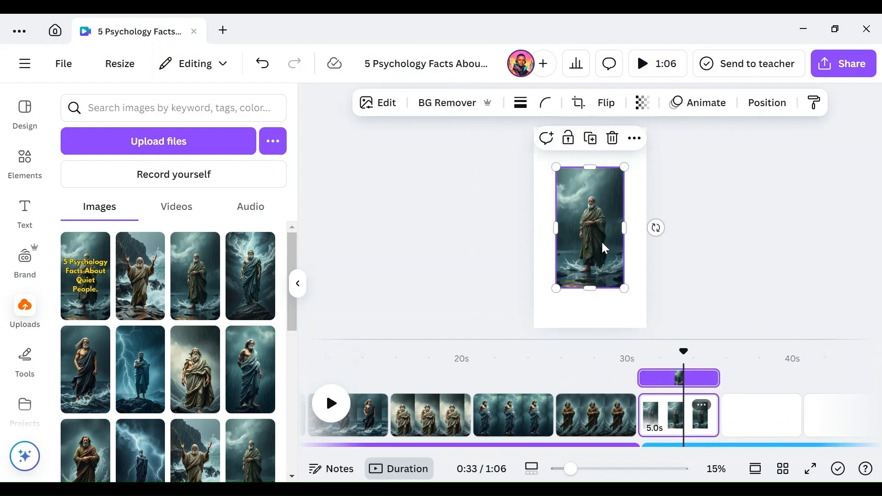
{"action": "right_click", "coordinate": [601, 241]}
{"action": "left_click", "coordinate": [642, 430]}
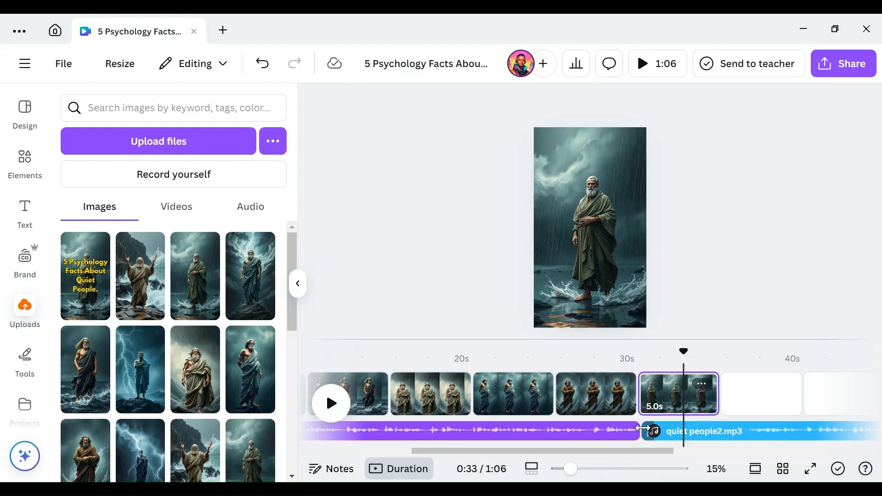
Set the dark image of the distant robed figure on a rock beneath lightning as the ninth page's background.
{"action": "left_click_drag", "start_coordinate": [644, 451], "coordinate": [727, 449]}
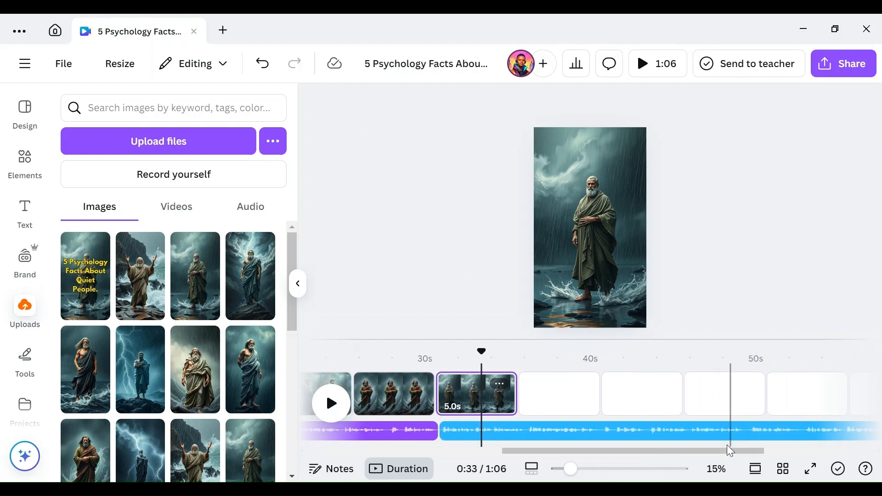
{"action": "left_click", "coordinate": [560, 402]}
{"action": "left_click_drag", "start_coordinate": [295, 318], "coordinate": [293, 338]}
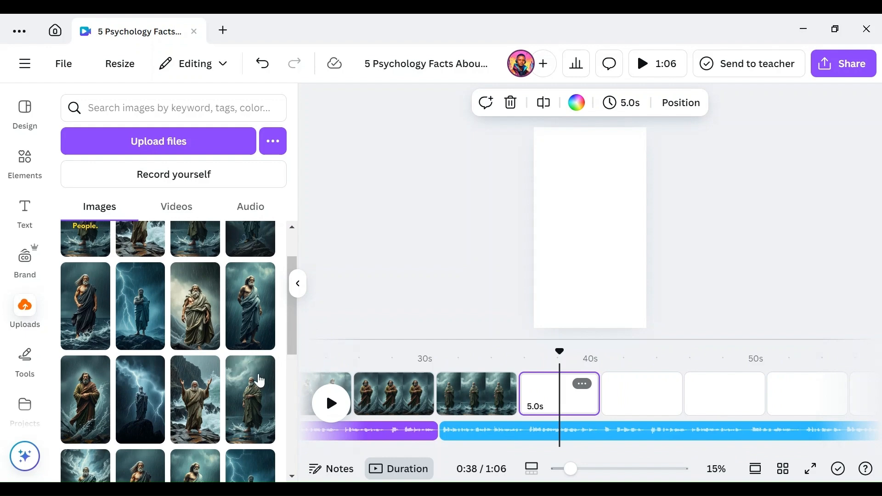
{"action": "left_click_drag", "start_coordinate": [425, 318], "coordinate": [572, 246]}
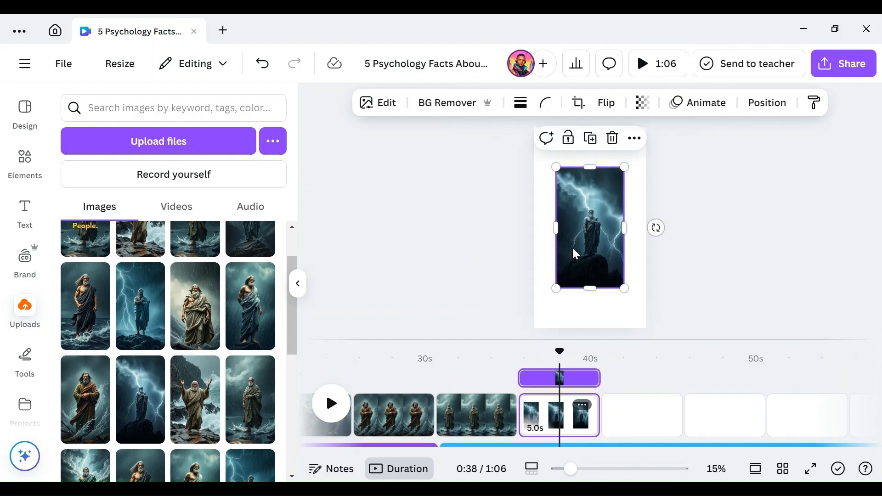
{"action": "right_click", "coordinate": [572, 246]}
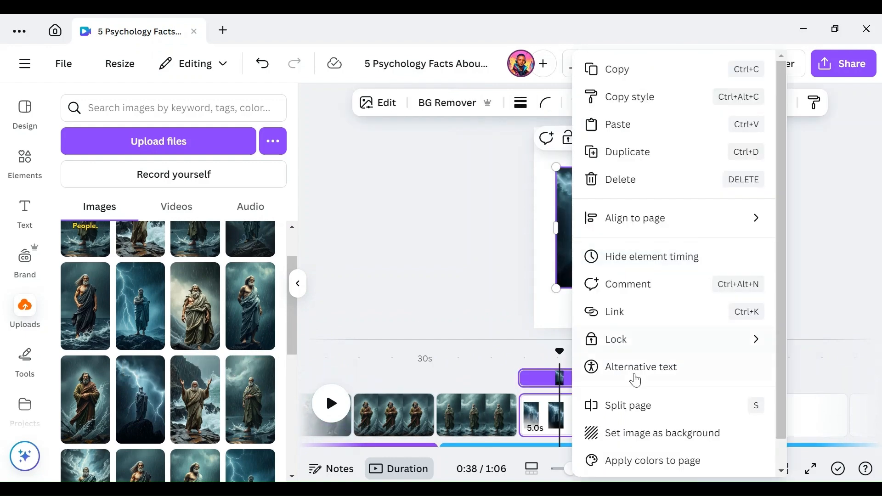
{"action": "left_click", "coordinate": [636, 431]}
Set the image of the long-haired man in a brown robe among splashing waves as the tenth page's background.
{"action": "left_click", "coordinate": [654, 404]}
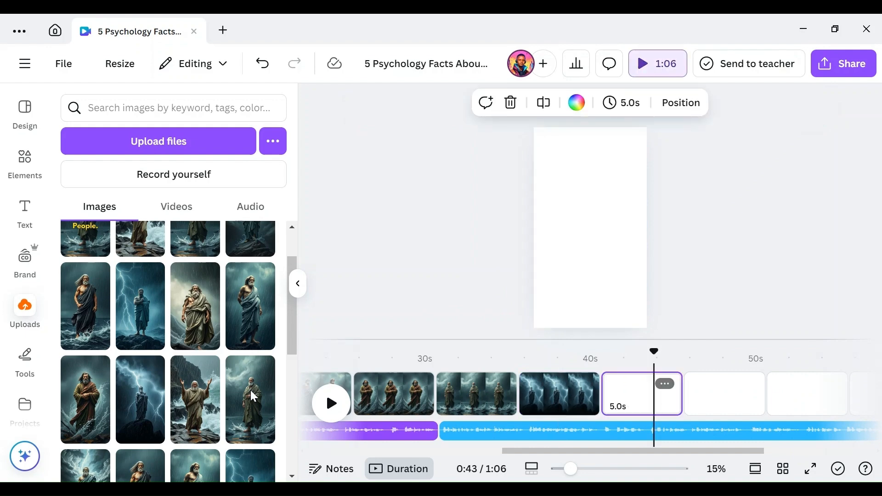
{"action": "left_click", "coordinate": [86, 399]}
{"action": "right_click", "coordinate": [590, 241]}
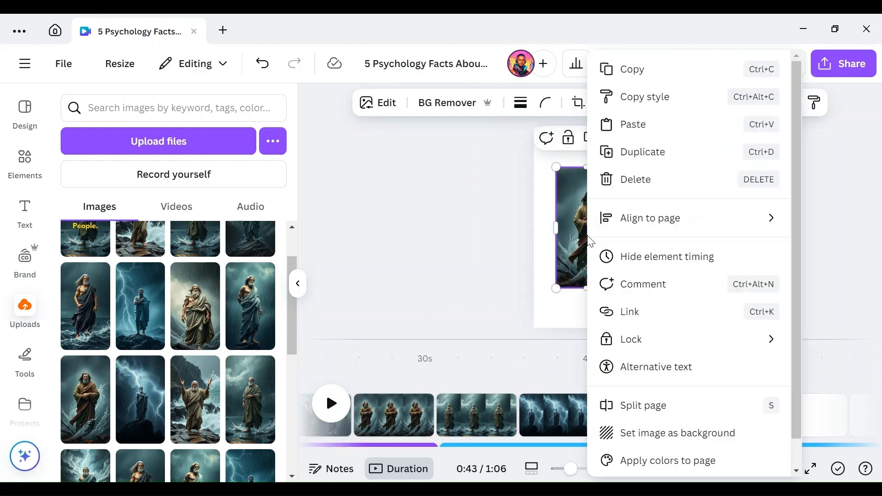
{"action": "left_click", "coordinate": [636, 431]}
Set the image of the man with folded arms on rocks beside lightning as the eleventh page's background.
{"action": "left_click_drag", "start_coordinate": [665, 451], "coordinate": [742, 446]}
{"action": "left_click", "coordinate": [554, 408]}
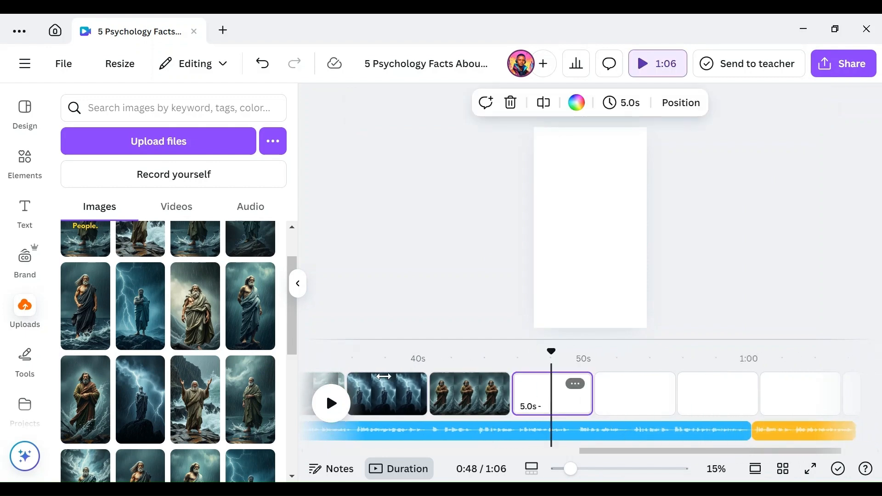
{"action": "left_click_drag", "start_coordinate": [293, 337], "coordinate": [298, 364]}
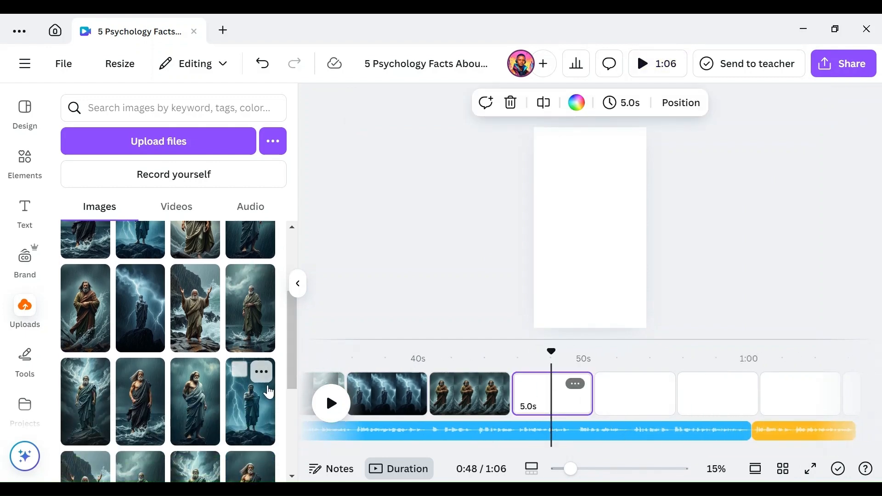
{"action": "left_click", "coordinate": [255, 412]}
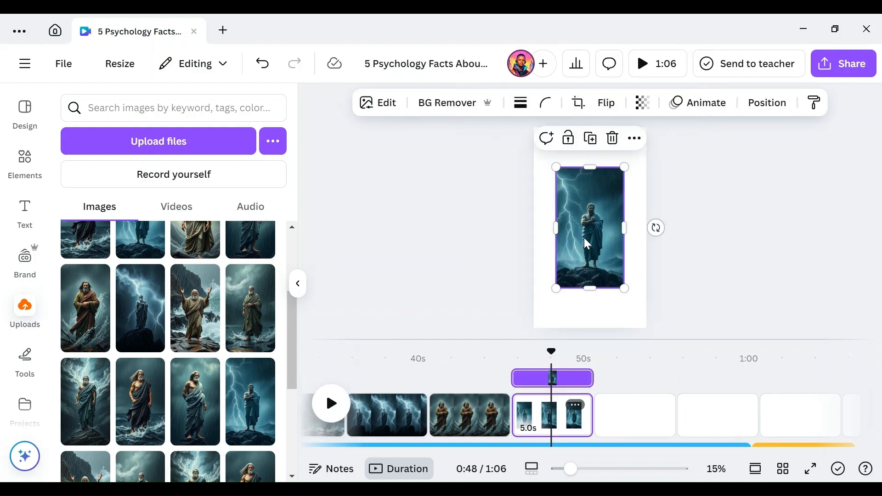
{"action": "right_click", "coordinate": [583, 237]}
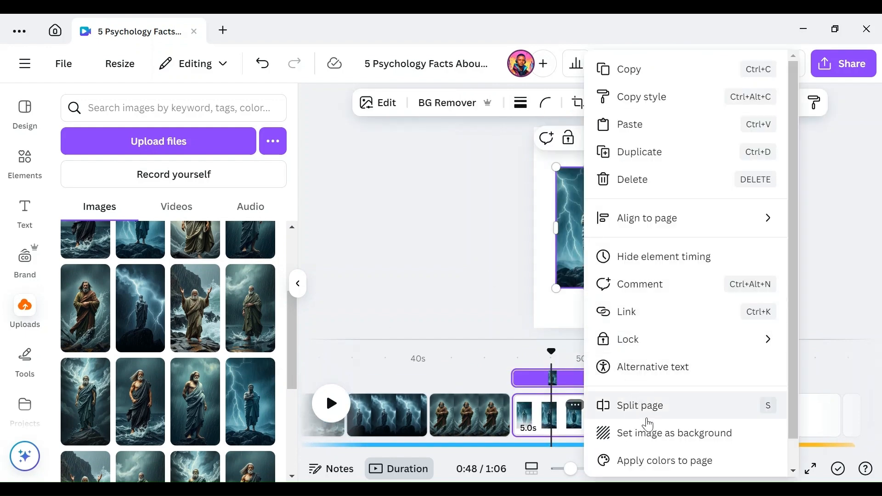
{"action": "left_click", "coordinate": [643, 432]}
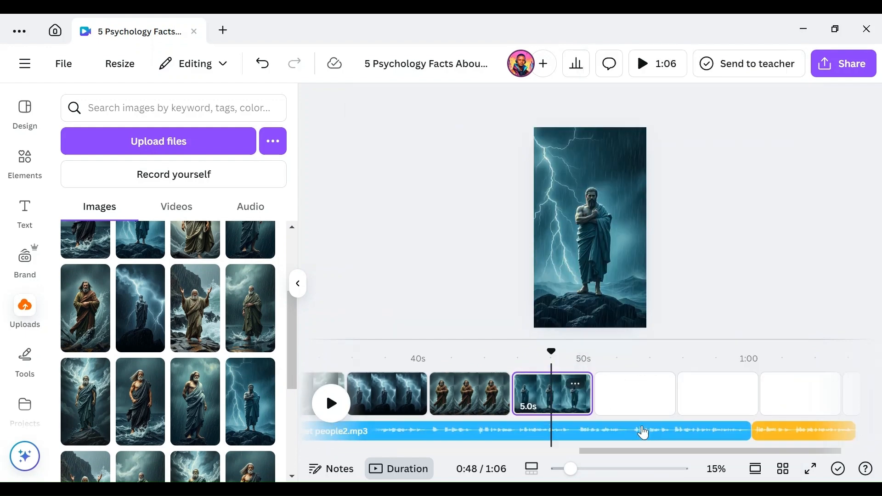
Set the image of the blue-robed man on a rock beneath lightning clouds as the twelfth page's background.
{"action": "left_click", "coordinate": [631, 390]}
{"action": "key", "text": "ctrl+v"}
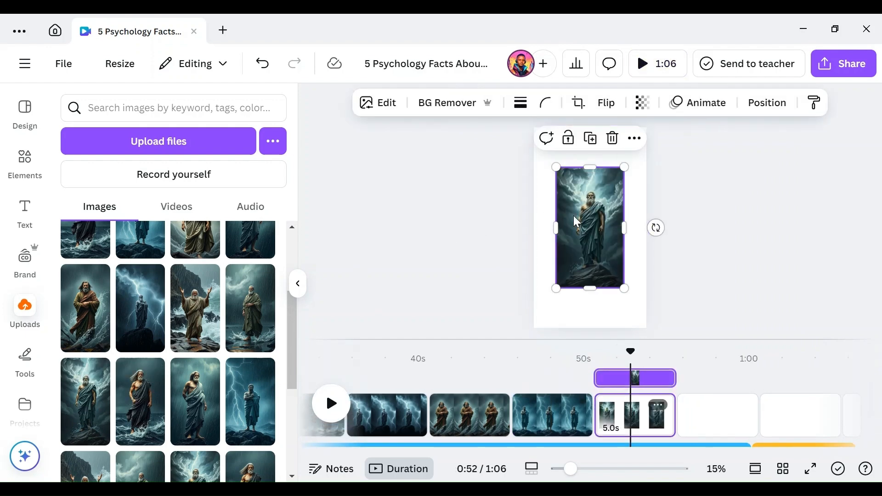
{"action": "right_click", "coordinate": [573, 216]}
{"action": "left_click", "coordinate": [626, 443]}
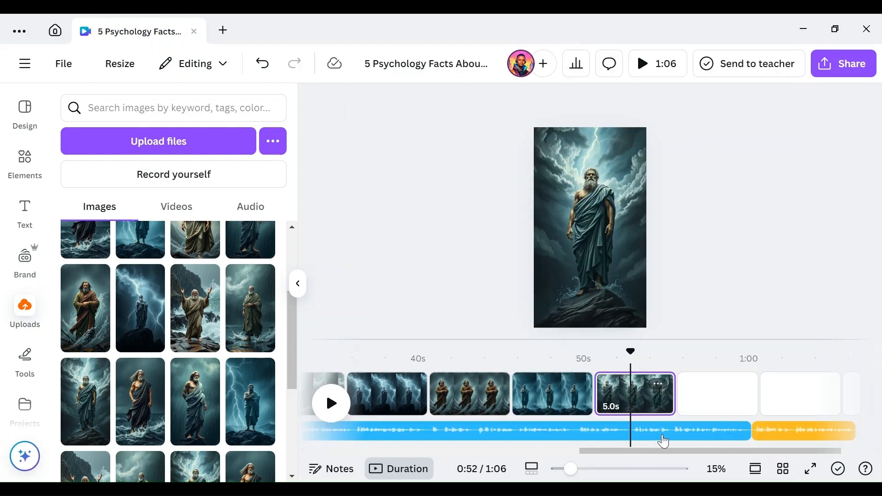
Set the image of the blue-robed man beneath lightning clouds, from further down the uploads, as the thirteenth page's background.
{"action": "left_click", "coordinate": [716, 393]}
{"action": "scroll", "coordinate": [299, 399], "scroll_direction": "down", "scroll_amount": 3}
{"action": "left_click", "coordinate": [205, 391]}
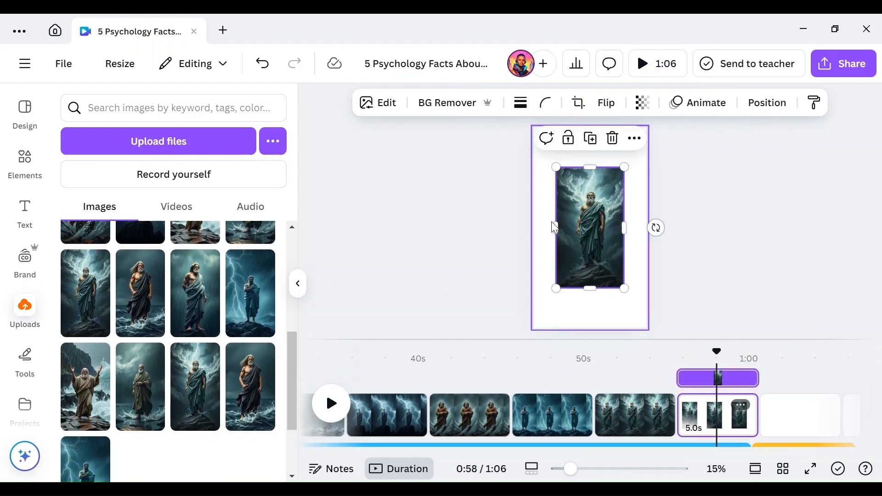
{"action": "right_click", "coordinate": [594, 211]}
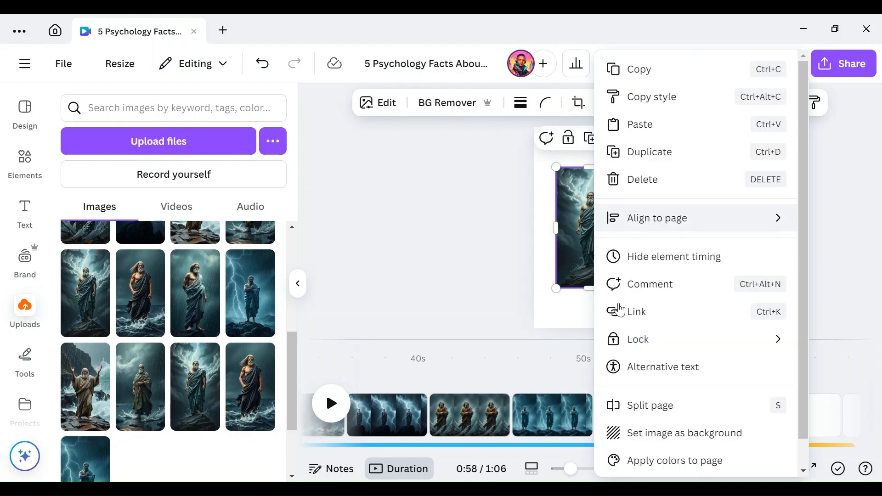
{"action": "left_click", "coordinate": [633, 433]}
Set the image of the beige-robed man raising both arms before crashing waves as the fourteenth page's background.
{"action": "left_click", "coordinate": [804, 407]}
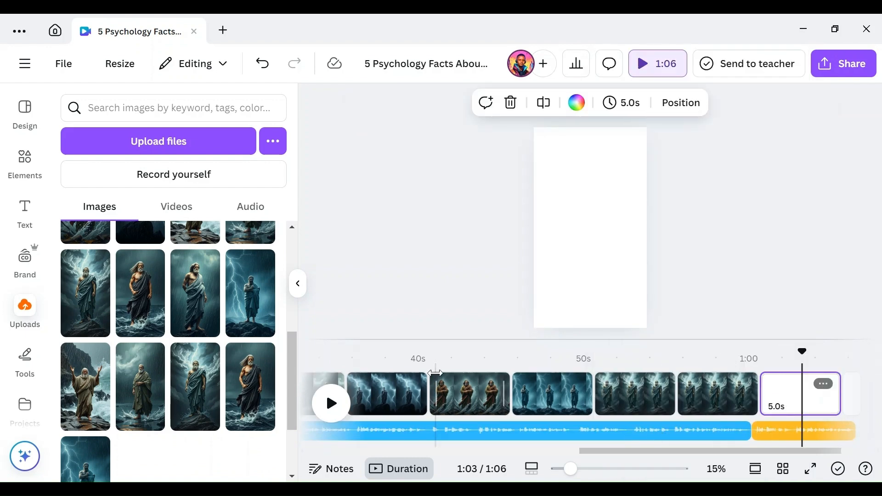
{"action": "left_click", "coordinate": [78, 404]}
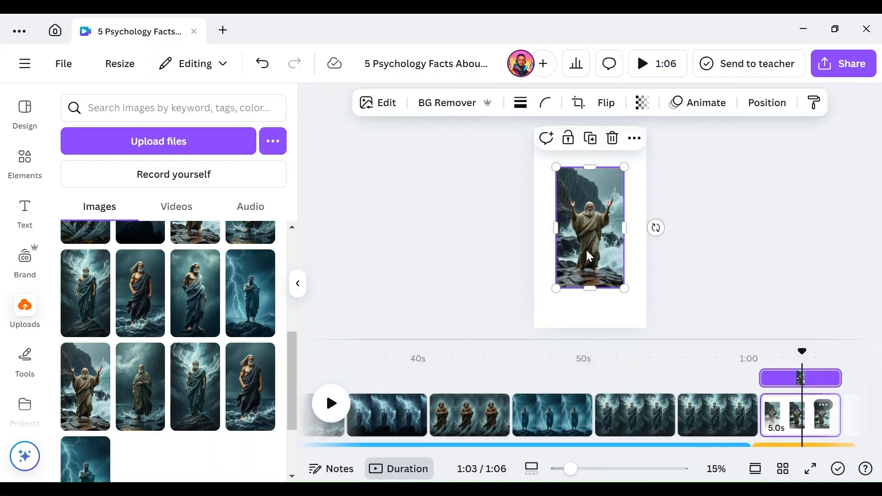
{"action": "right_click", "coordinate": [592, 254]}
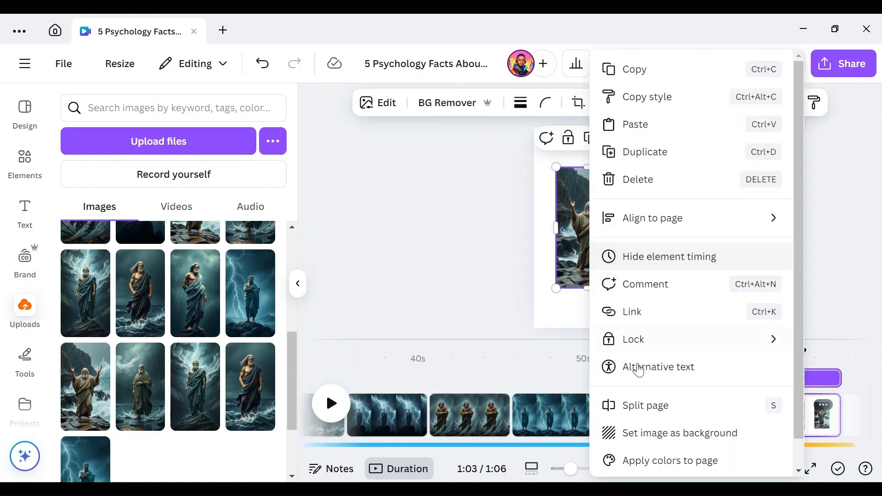
{"action": "left_click", "coordinate": [633, 431]}
Set the image of the man with folded arms beside lightning as the background of the short last page.
{"action": "left_click_drag", "start_coordinate": [703, 449], "coordinate": [740, 447]}
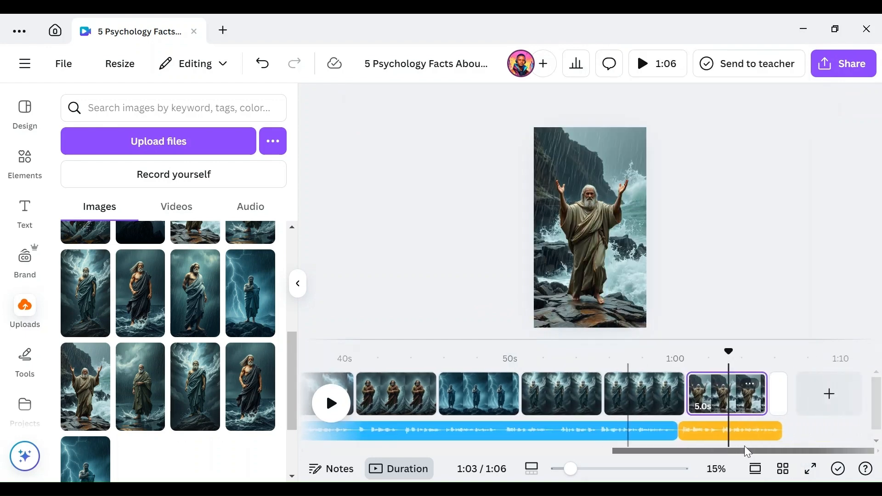
{"action": "left_click", "coordinate": [778, 393]}
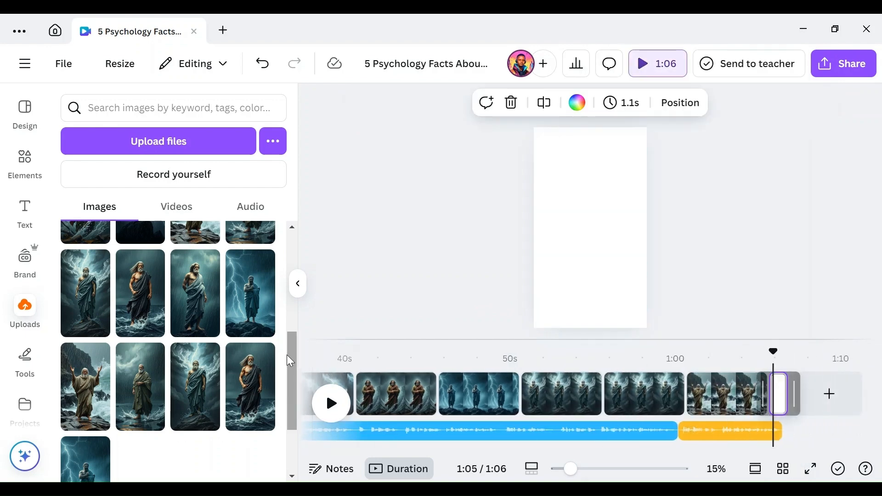
{"action": "left_click", "coordinate": [86, 380]}
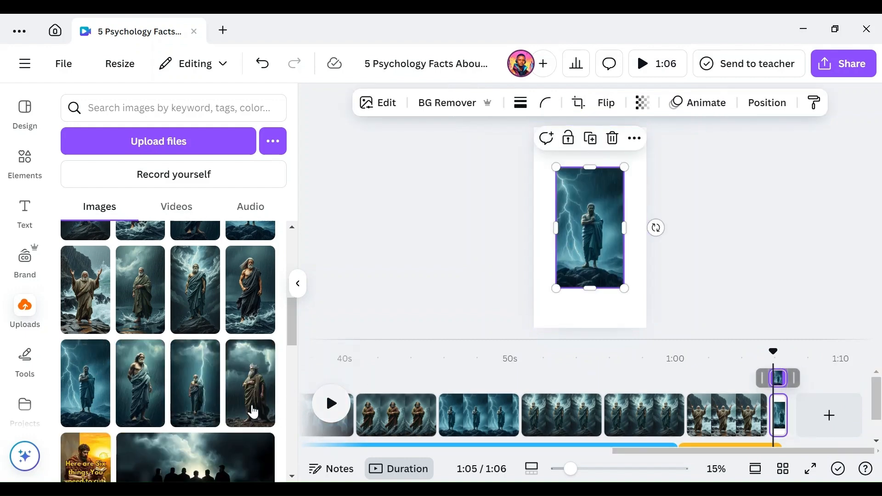
{"action": "right_click", "coordinate": [610, 228]}
{"action": "left_click", "coordinate": [662, 432]}
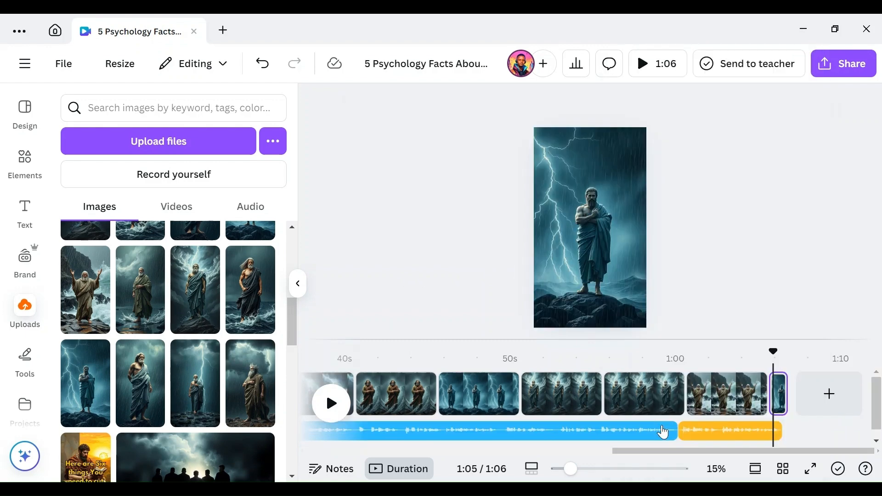
Apply the Photo Zoom page animation to the second page, showing the green-robed man in rain.
{"action": "left_click_drag", "start_coordinate": [773, 447], "coordinate": [379, 425]}
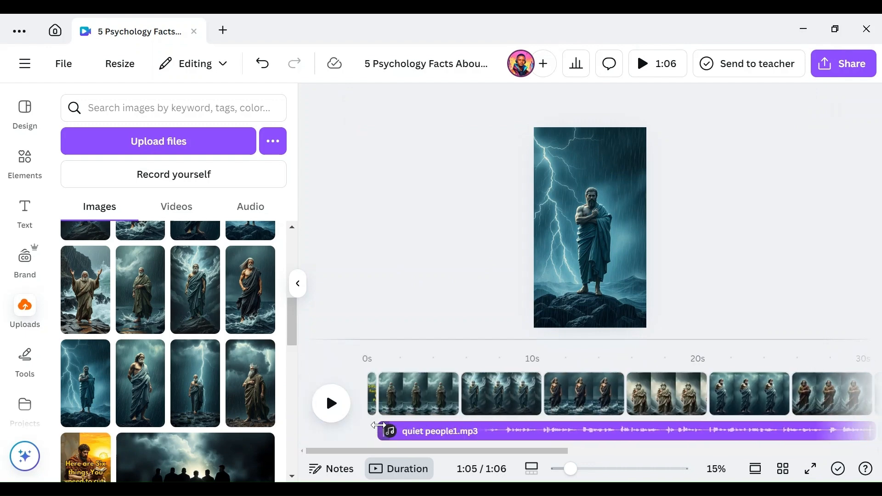
{"action": "left_click", "coordinate": [407, 394]}
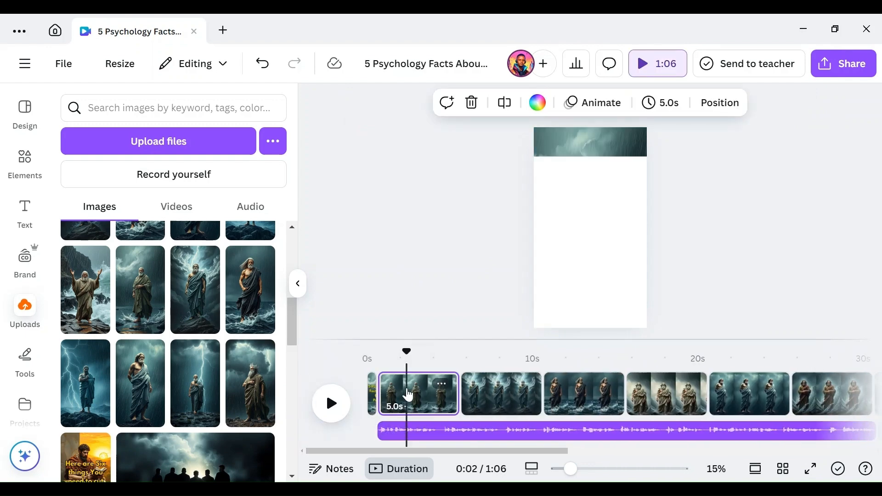
{"action": "left_click", "coordinate": [599, 110]}
{"action": "left_click_drag", "start_coordinate": [285, 223], "coordinate": [292, 439]}
{"action": "left_click", "coordinate": [262, 448]}
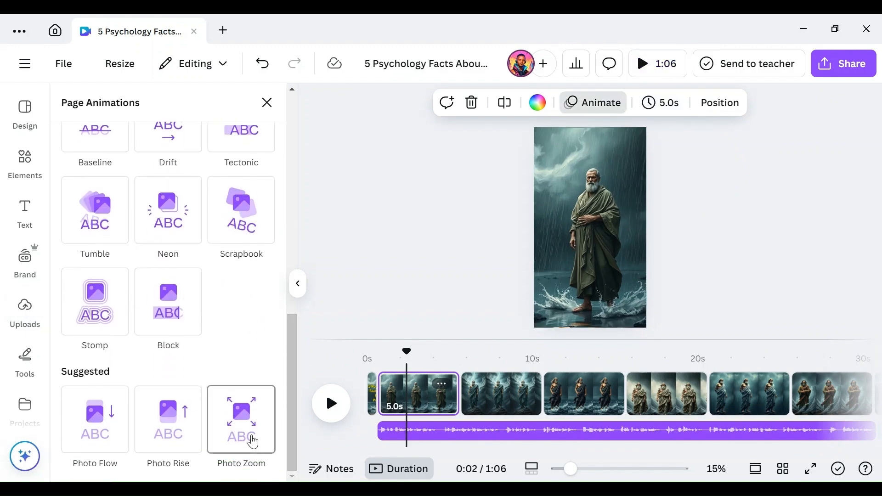
Apply the second page's Photo Zoom animation to all pages.
{"action": "left_click_drag", "start_coordinate": [293, 366], "coordinate": [290, 409]}
{"action": "left_click", "coordinate": [204, 461]}
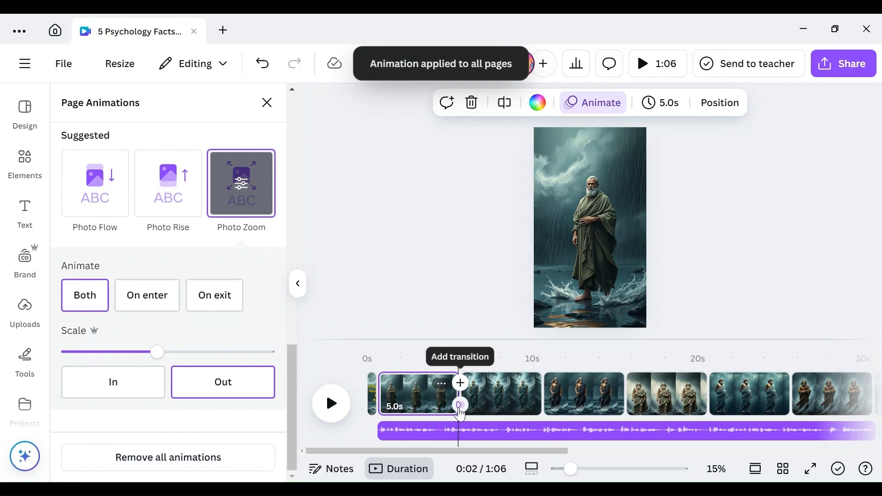
Add a Match & Move transition between the second and third pages and try to apply it between all pages.
{"action": "left_click", "coordinate": [460, 406]}
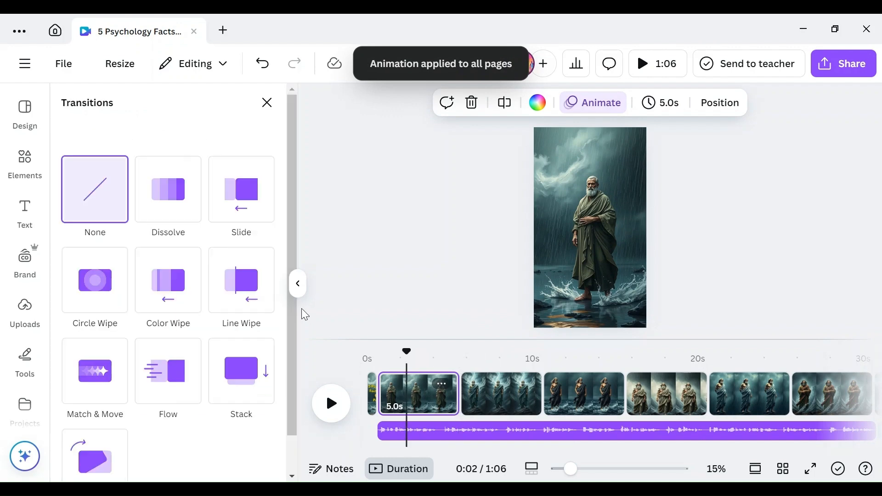
{"action": "scroll", "coordinate": [297, 318], "scroll_direction": "down", "scroll_amount": 1}
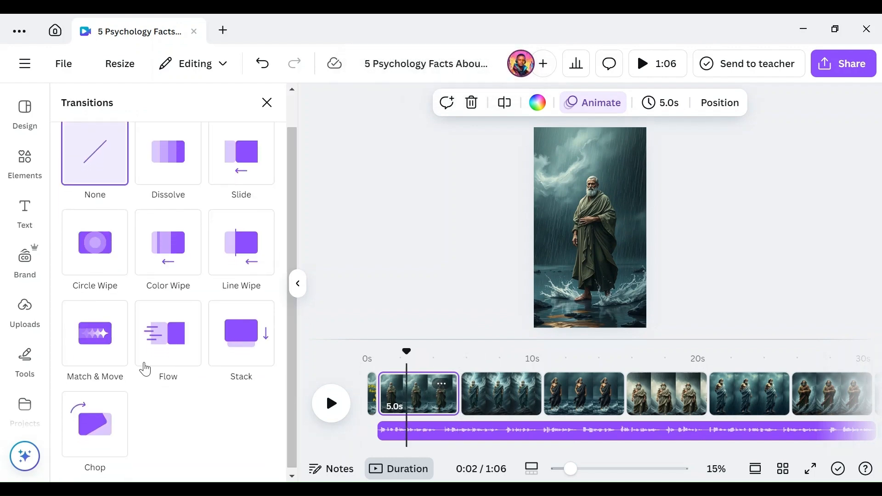
{"action": "left_click", "coordinate": [87, 344]}
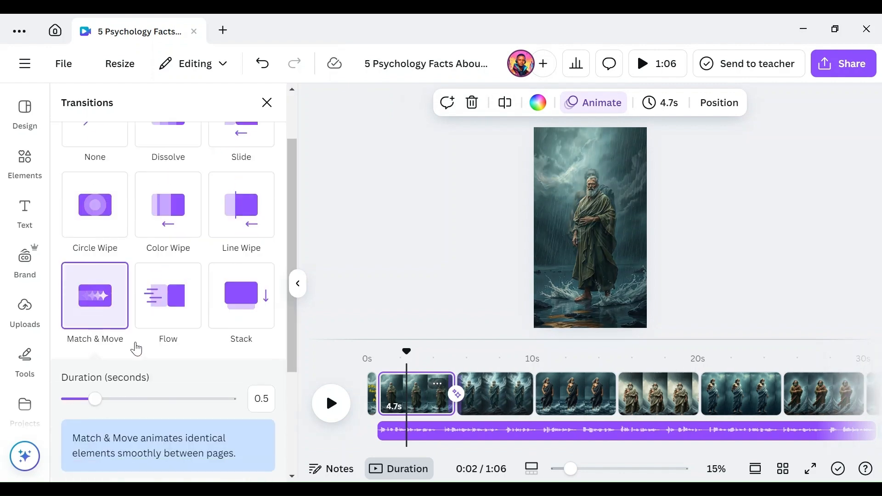
{"action": "left_click_drag", "start_coordinate": [297, 354], "coordinate": [285, 459]}
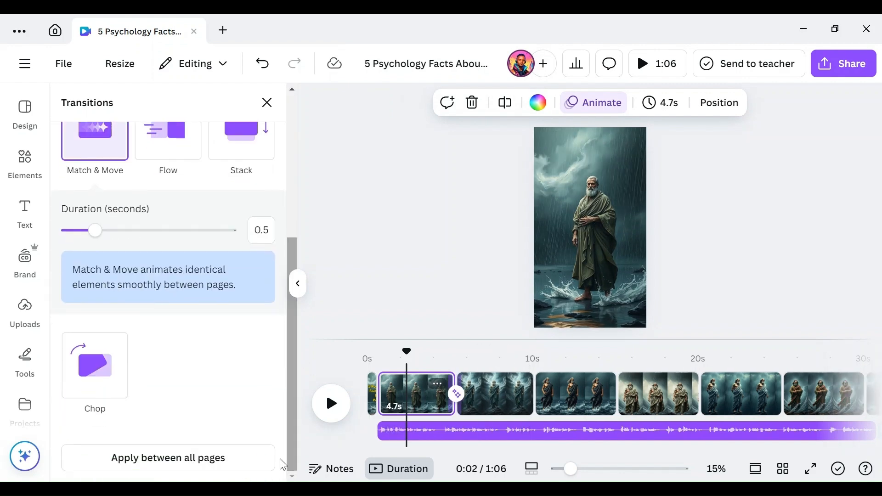
{"action": "left_click", "coordinate": [210, 471]}
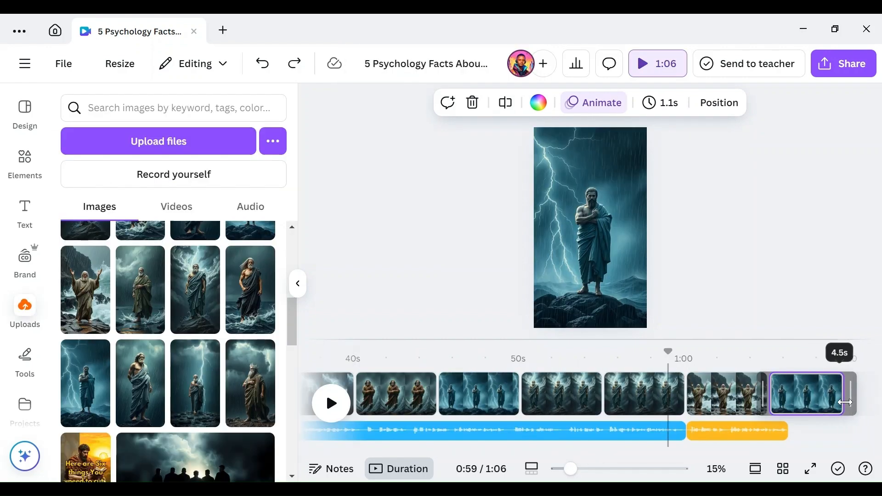
Extend the last page to 8.7 s and apply the Match & Move transition between all pages.
{"action": "left_click_drag", "start_coordinate": [843, 405], "coordinate": [867, 406]}
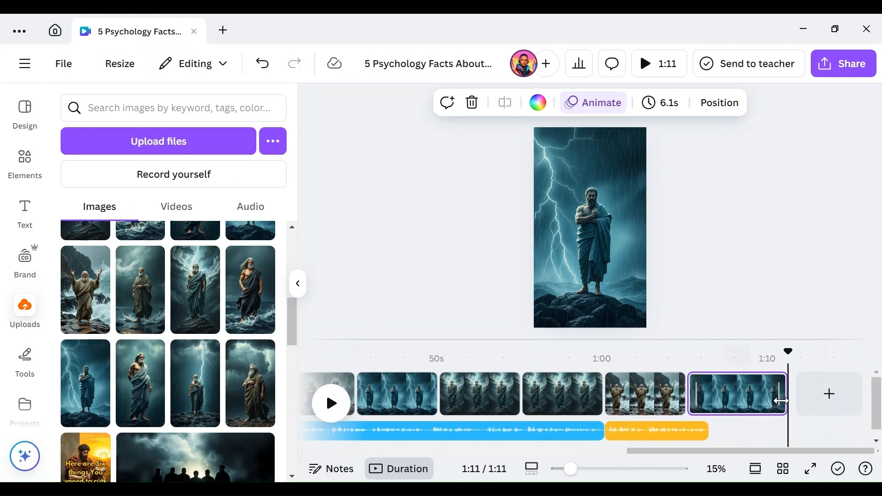
{"action": "left_click_drag", "start_coordinate": [788, 397], "coordinate": [829, 398]}
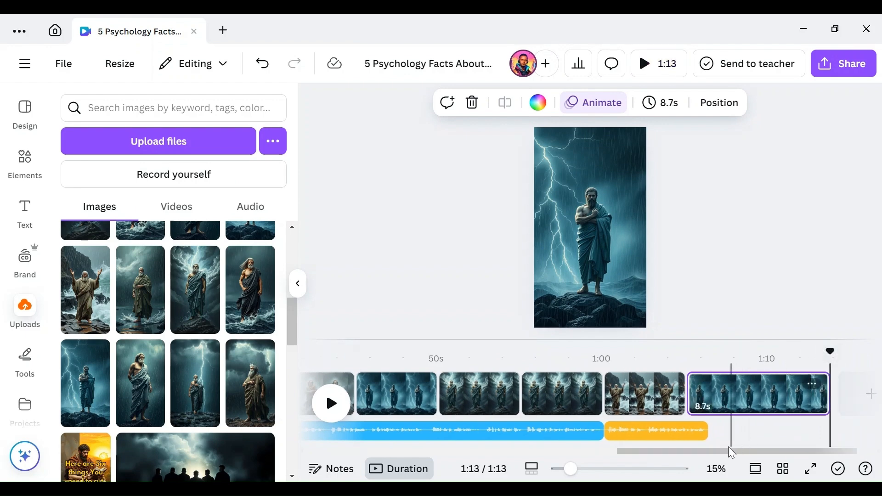
{"action": "left_click_drag", "start_coordinate": [725, 452], "coordinate": [417, 453]}
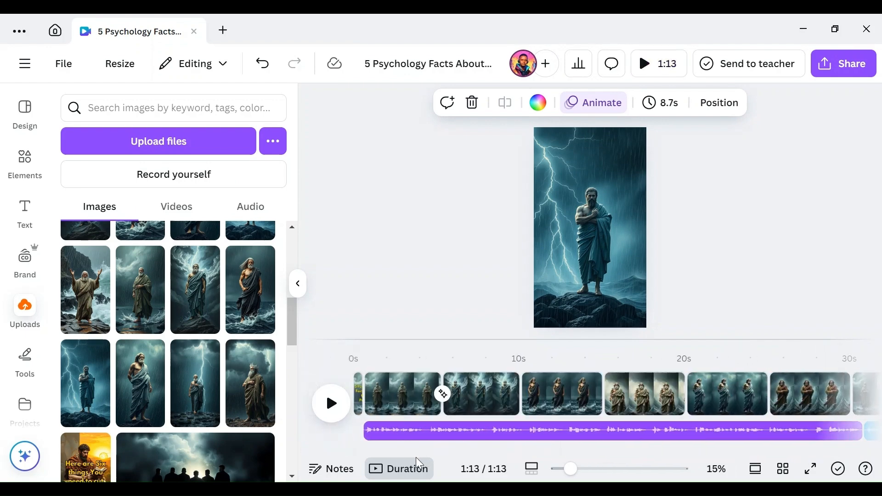
{"action": "left_click", "coordinate": [442, 394]}
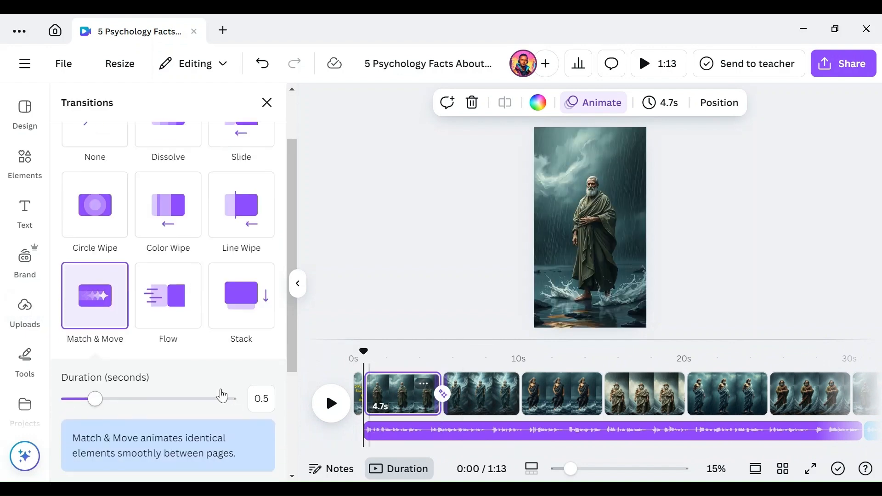
{"action": "scroll", "coordinate": [261, 359], "scroll_direction": "down", "scroll_amount": 4}
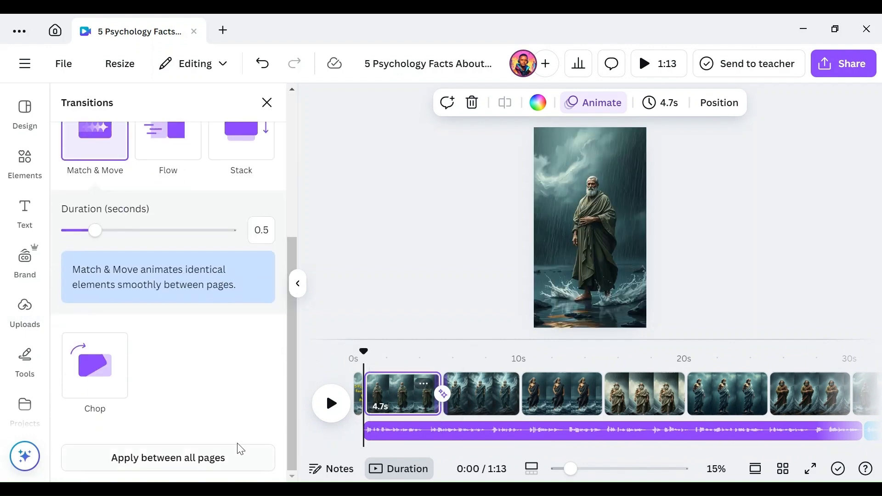
{"action": "left_click", "coordinate": [182, 467]}
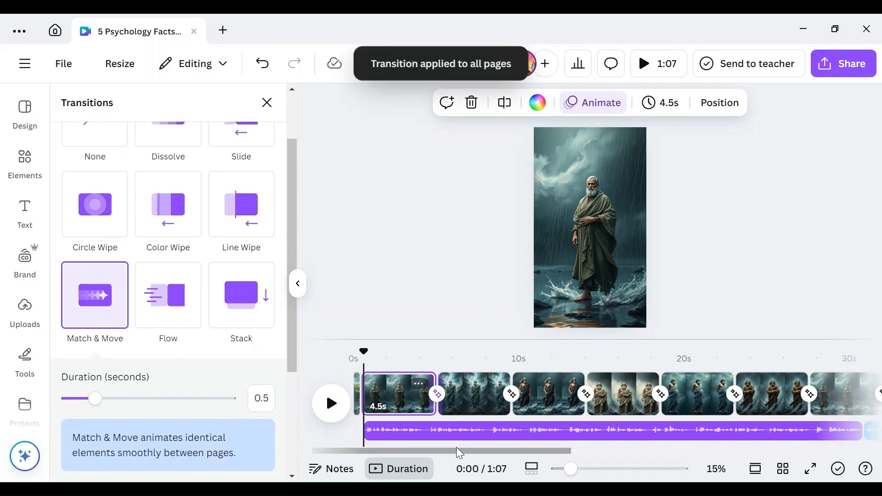
Lengthen the page of the man raising both arms to 5.5 s and shorten the last page to 6.5 s.
{"action": "scroll", "coordinate": [751, 444], "scroll_direction": "right", "scroll_amount": 10}
{"action": "scroll", "coordinate": [751, 444], "scroll_direction": "right", "scroll_amount": 4}
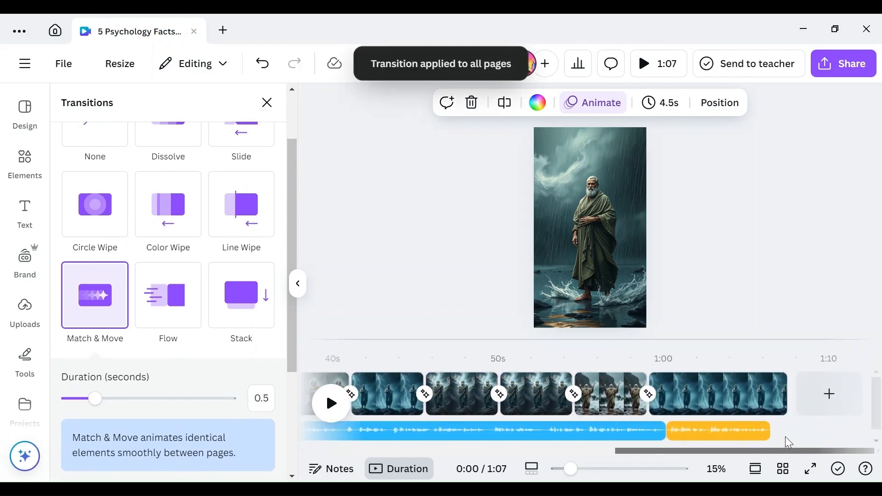
{"action": "mouse_move", "coordinate": [786, 406]}
{"action": "left_mouse_down"}
{"action": "mouse_move", "coordinate": [720, 388]}
{"action": "mouse_move", "coordinate": [782, 401]}
{"action": "left_mouse_up"}
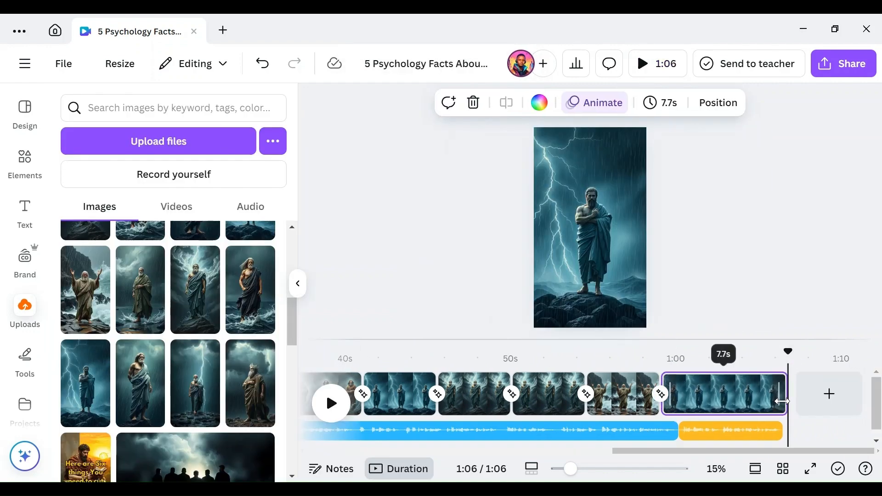
{"action": "left_click_drag", "start_coordinate": [646, 401], "coordinate": [678, 400]}
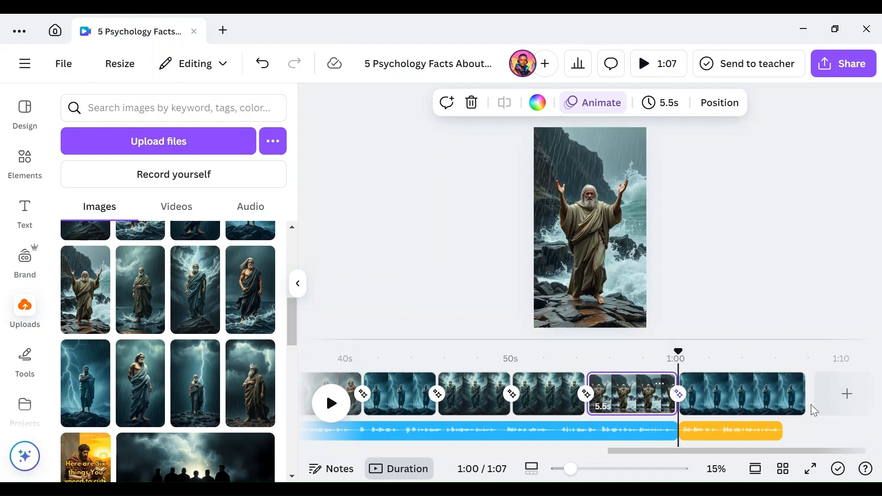
{"action": "left_click_drag", "start_coordinate": [804, 400], "coordinate": [765, 401]}
Lengthen the thirteenth page back through the eighth, setting the eleventh to 5.2 s and the tenth and eighth to 5.0 s.
{"action": "left_click_drag", "start_coordinate": [570, 404], "coordinate": [587, 404]}
{"action": "left_click_drag", "start_coordinate": [494, 405], "coordinate": [506, 405]}
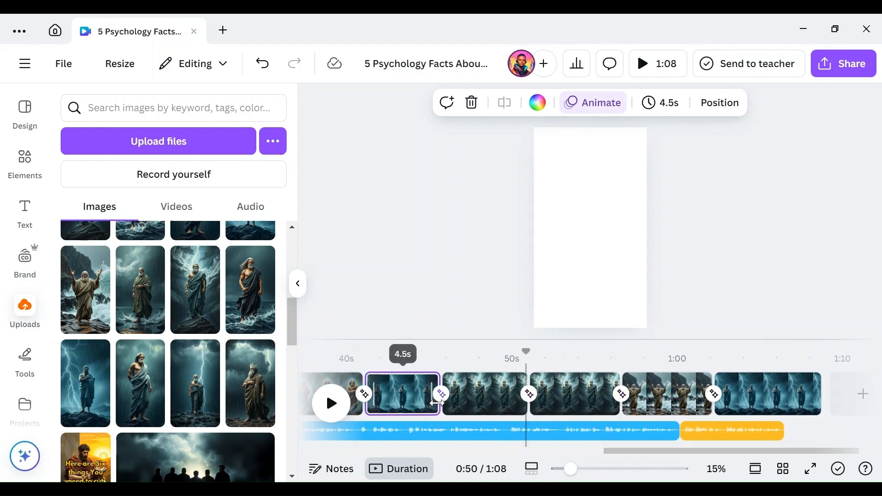
{"action": "left_click_drag", "start_coordinate": [612, 452], "coordinate": [515, 446]}
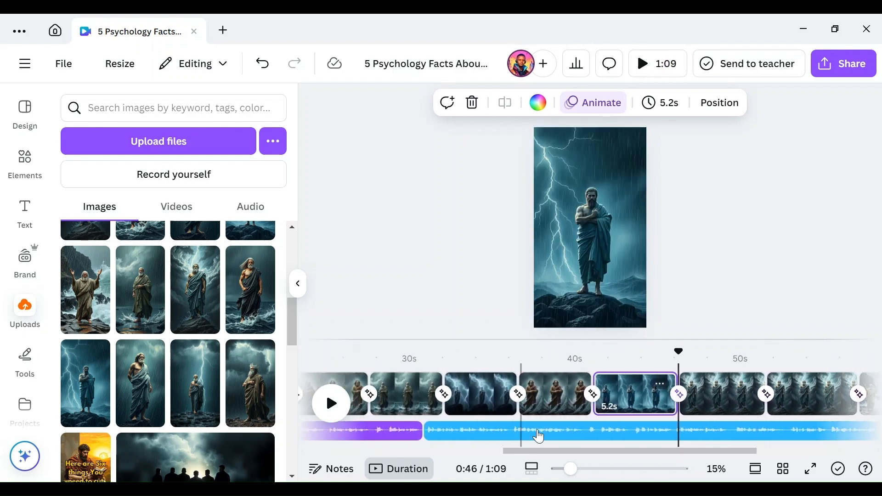
{"action": "left_click_drag", "start_coordinate": [579, 403], "coordinate": [589, 403]}
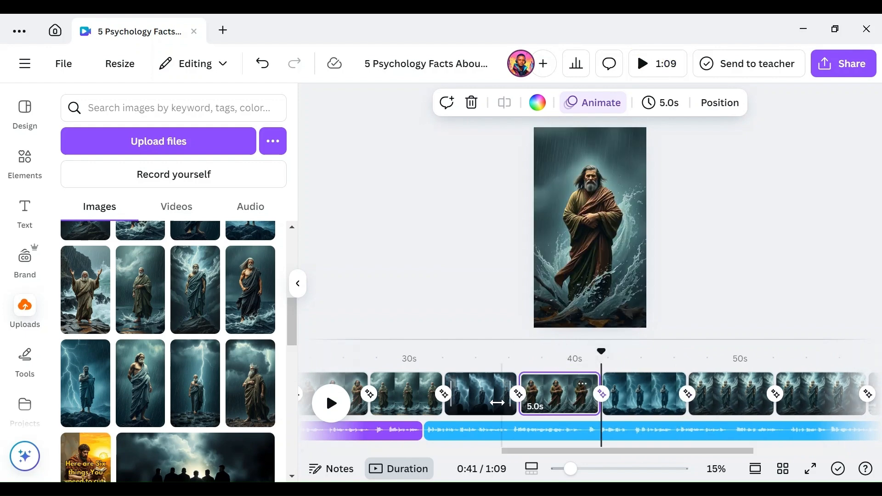
{"action": "left_click", "coordinate": [499, 403]}
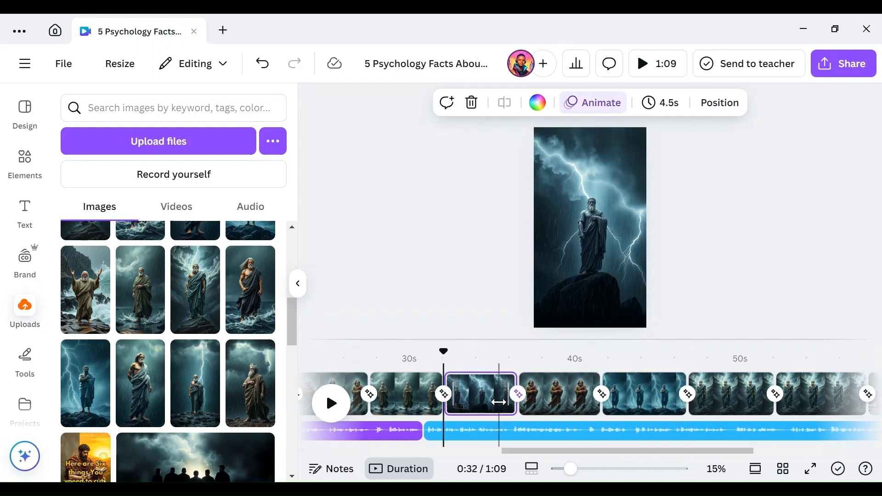
{"action": "left_click_drag", "start_coordinate": [504, 402], "coordinate": [511, 403]}
{"action": "left_click_drag", "start_coordinate": [426, 402], "coordinate": [441, 401]}
Lengthen the seventh page, the sixth to 5.2 s, the fourth, the third, and the second to 5.3 s.
{"action": "left_click_drag", "start_coordinate": [551, 453], "coordinate": [465, 452]}
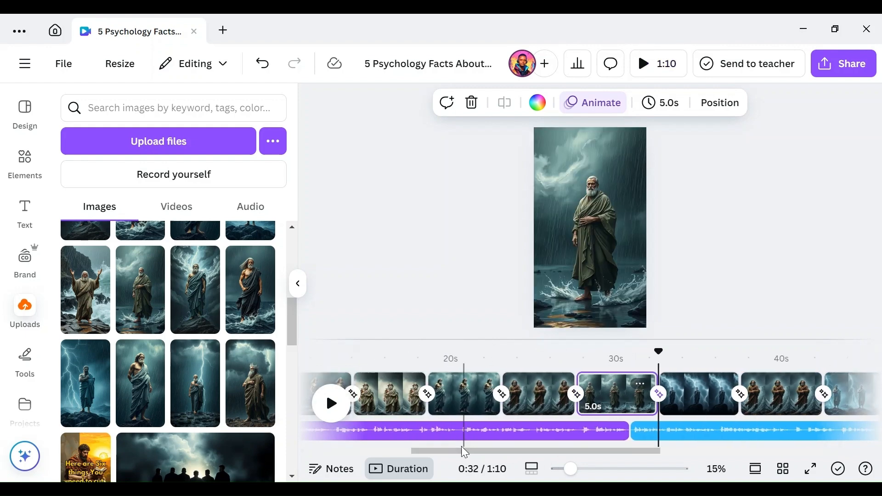
{"action": "left_click_drag", "start_coordinate": [557, 402], "coordinate": [564, 401]}
{"action": "left_click_drag", "start_coordinate": [478, 404], "coordinate": [490, 404]}
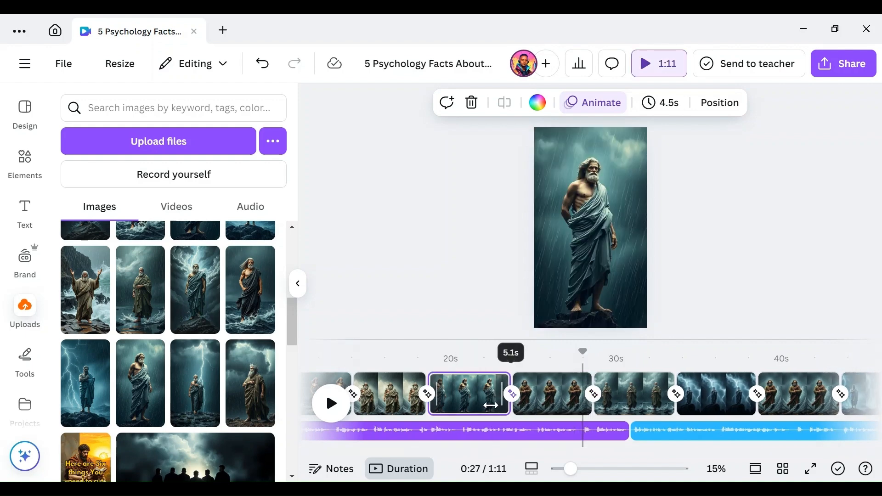
{"action": "left_click_drag", "start_coordinate": [583, 451], "coordinate": [480, 451]}
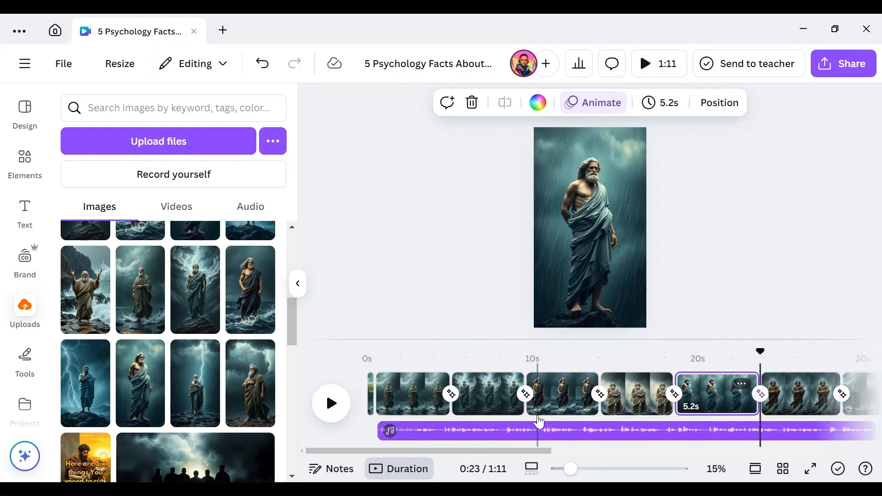
{"action": "left_click_drag", "start_coordinate": [587, 399], "coordinate": [597, 399]}
{"action": "left_click_drag", "start_coordinate": [524, 399], "coordinate": [540, 400]}
{"action": "left_click_drag", "start_coordinate": [450, 400], "coordinate": [462, 400]}
Delete the last page with the folded-arms man and shorten the preceding raised-arms page to 4.7 s.
{"action": "left_click_drag", "start_coordinate": [551, 455], "coordinate": [880, 431]}
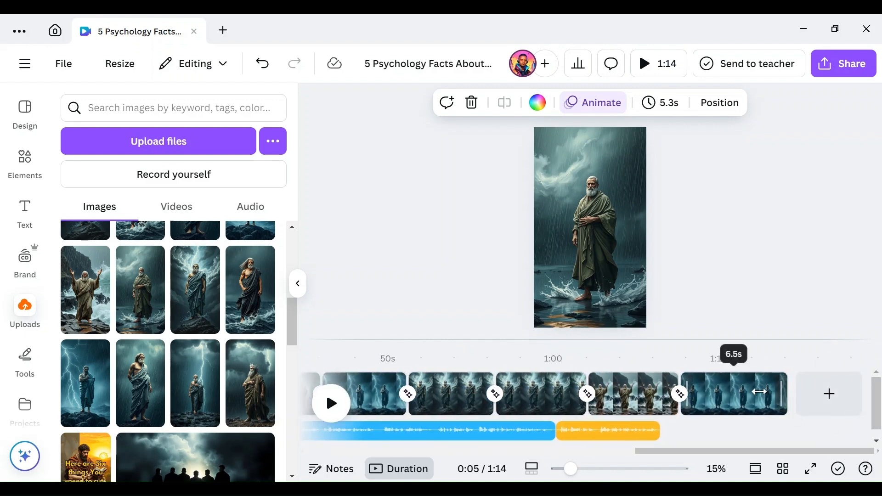
{"action": "left_click", "coordinate": [753, 395]}
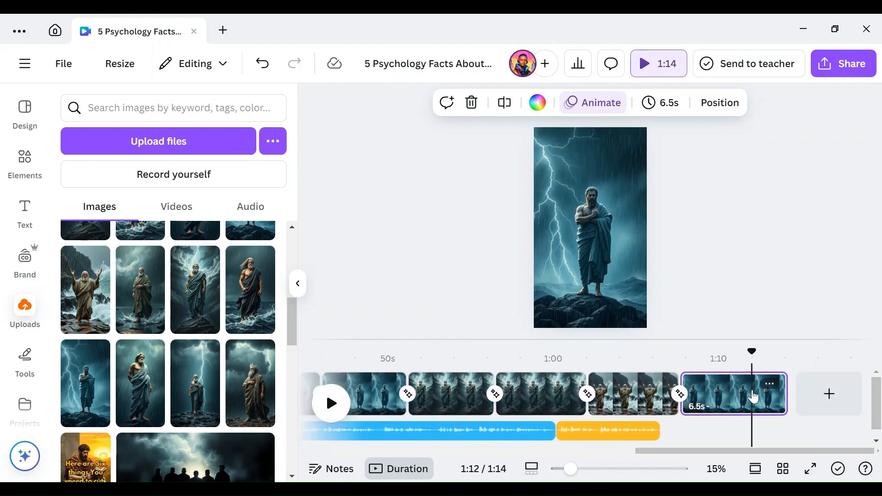
{"action": "key", "text": "Delete"}
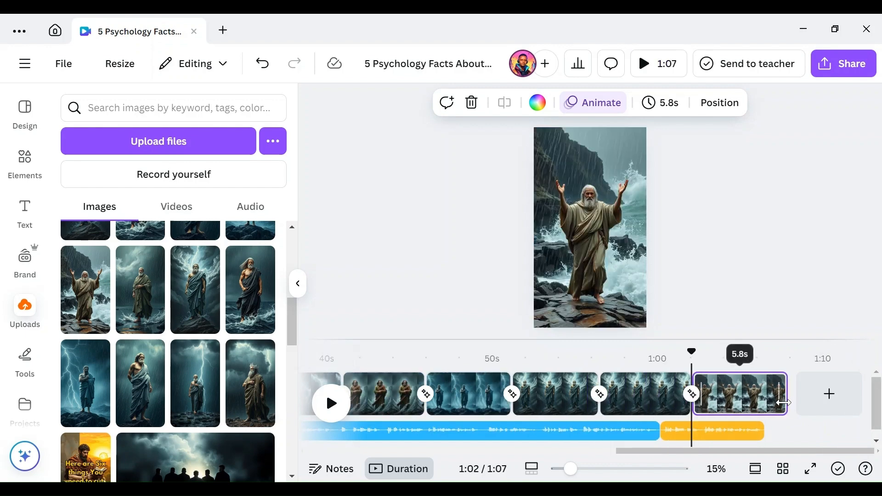
{"action": "left_click_drag", "start_coordinate": [774, 402], "coordinate": [780, 402]}
Return to the beginning of the timeline and play the opening of the video.
{"action": "left_click_drag", "start_coordinate": [756, 452], "coordinate": [403, 465]}
{"action": "left_click", "coordinate": [384, 360]}
{"action": "left_click_drag", "start_coordinate": [384, 352], "coordinate": [353, 375]}
{"action": "left_click", "coordinate": [332, 403]}
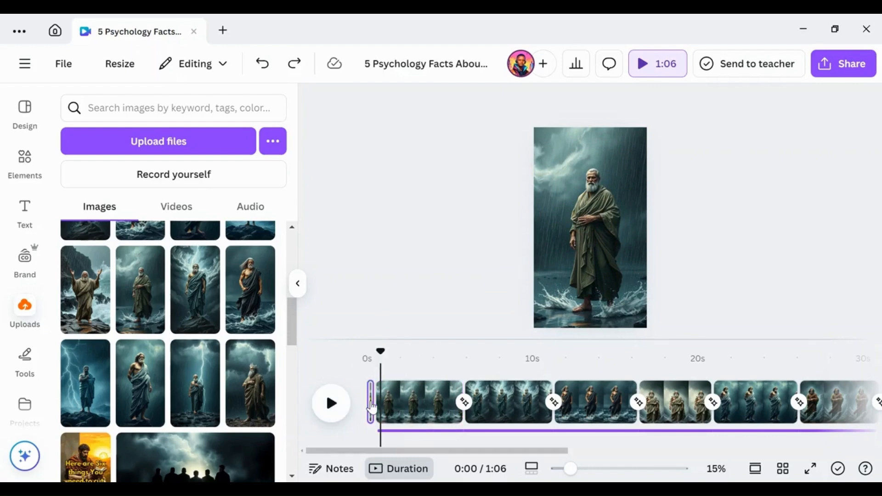
Remove all animations from the short title page and preview the whole video from the start.
{"action": "left_click", "coordinate": [370, 402]}
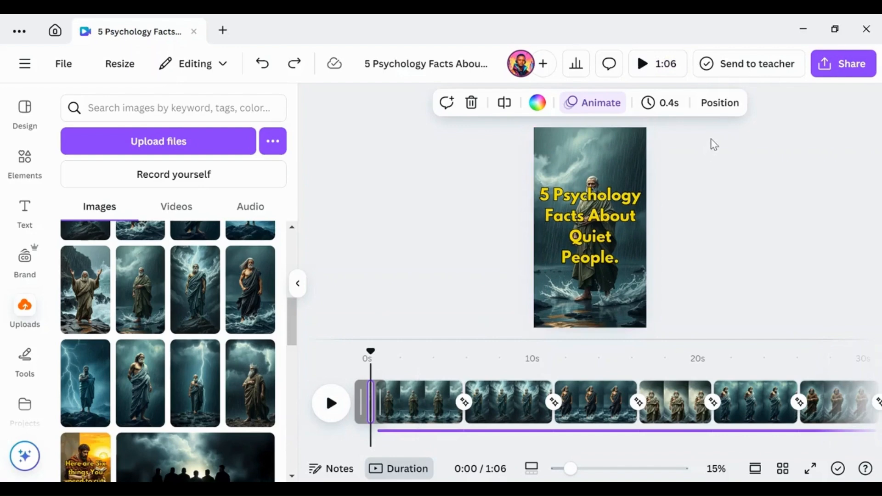
{"action": "left_click", "coordinate": [604, 109]}
{"action": "scroll", "coordinate": [275, 276], "scroll_direction": "down", "scroll_amount": 5}
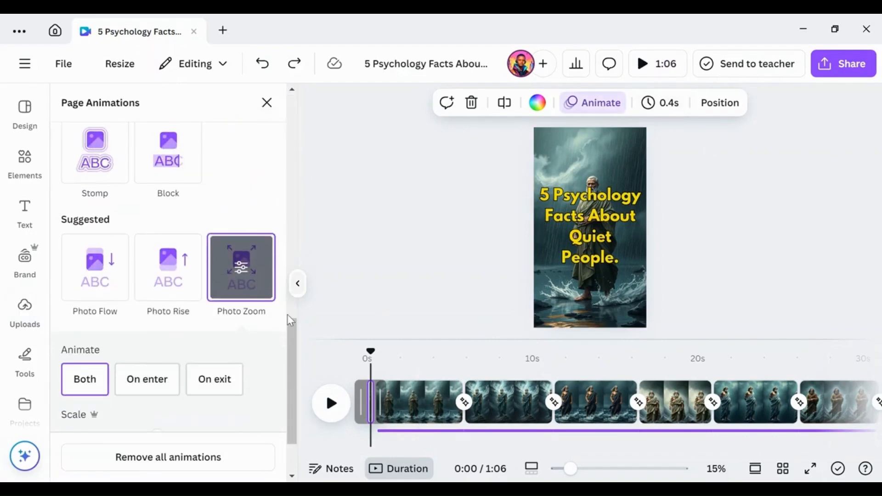
{"action": "left_click", "coordinate": [189, 462]}
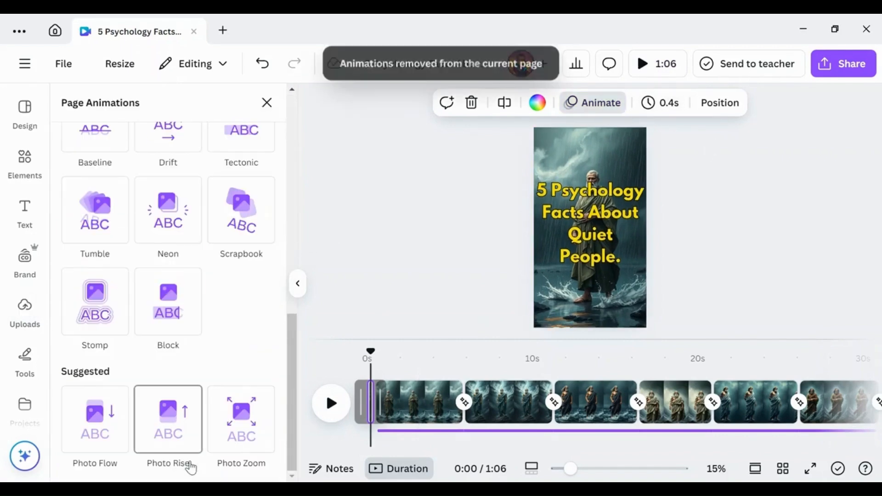
{"action": "left_click_drag", "start_coordinate": [373, 351], "coordinate": [356, 357]}
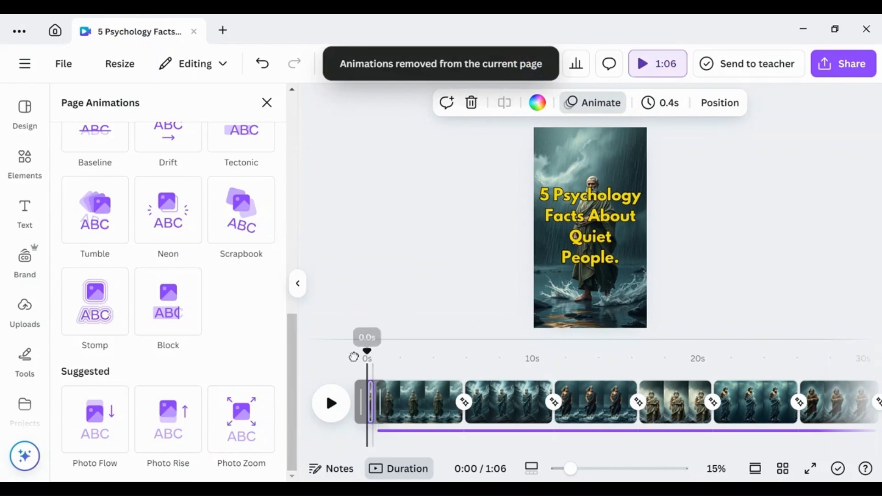
{"action": "left_click", "coordinate": [331, 403]}
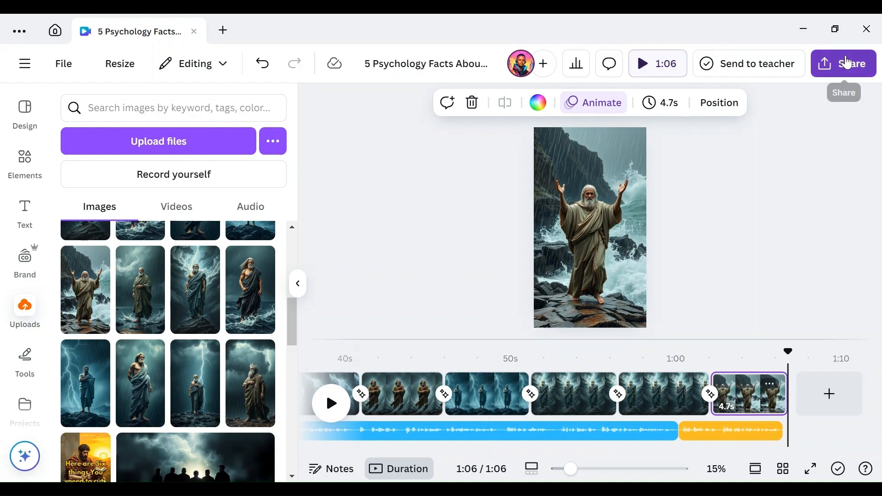
Download pages 1–14 as an MP4 video at 4K (UHD) quality.
{"action": "left_click", "coordinate": [850, 62]}
{"action": "left_click", "coordinate": [629, 332]}
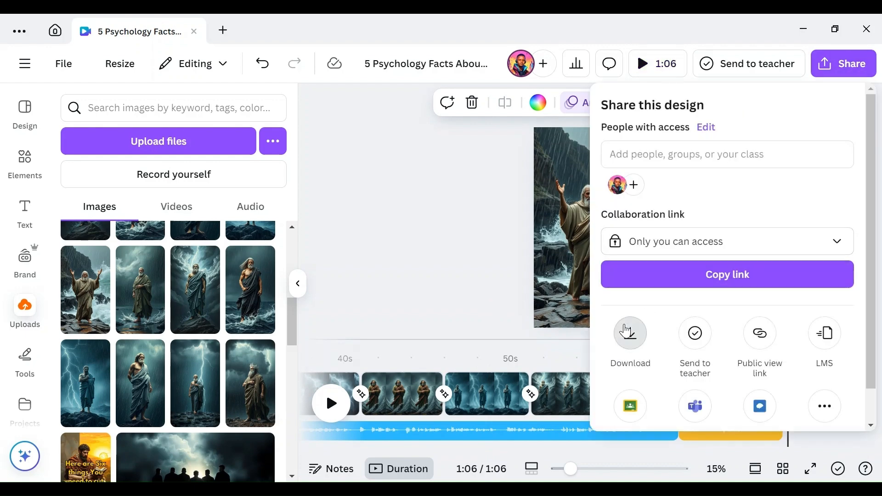
{"action": "left_click_drag", "start_coordinate": [771, 210], "coordinate": [855, 217]}
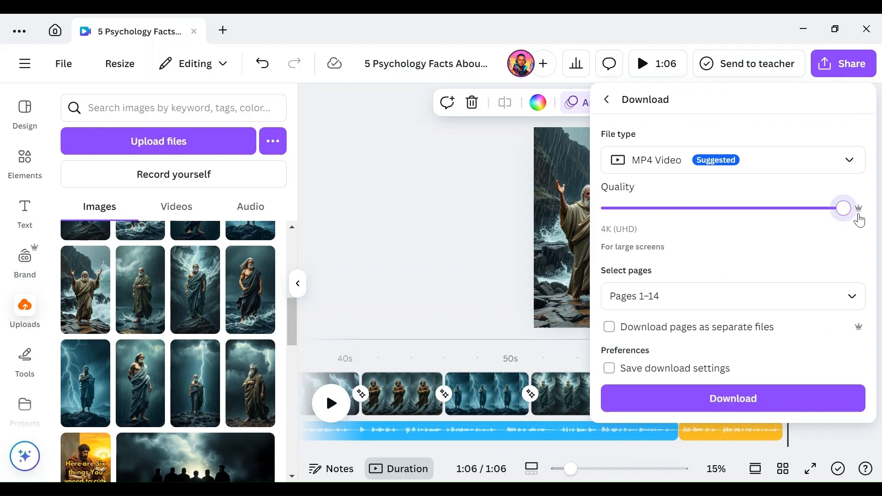
{"action": "left_click", "coordinate": [729, 402]}
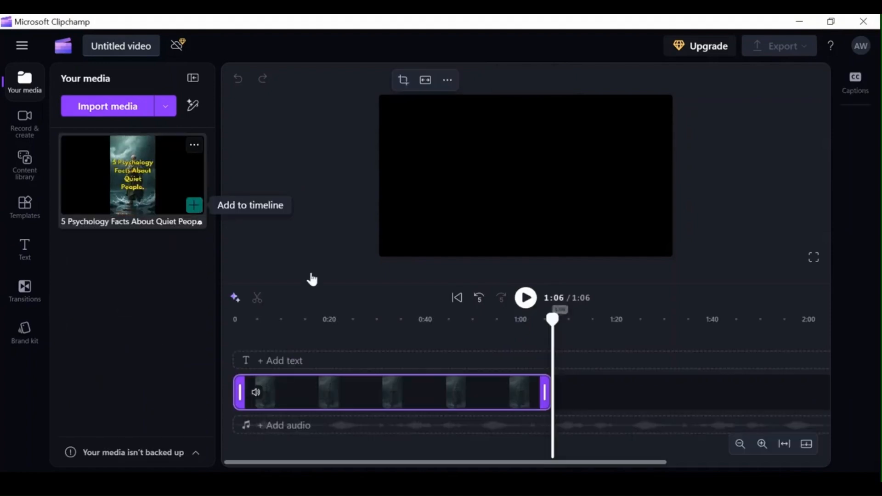
In Microsoft Clipchamp, play the psychology facts video from the start of the timeline.
{"action": "left_click_drag", "start_coordinate": [555, 327], "coordinate": [218, 344]}
{"action": "left_click", "coordinate": [526, 298]}
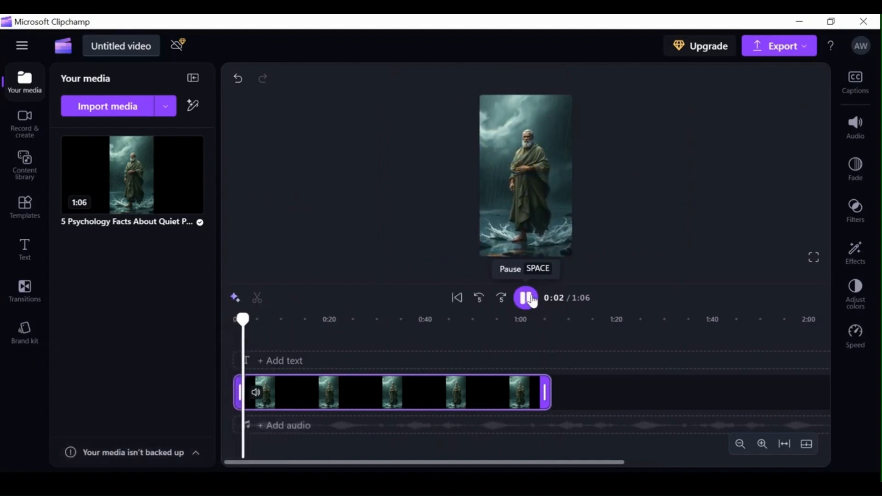
Pause playback and generate AI autocaptions for the video with English (United States) as the language.
{"action": "left_click", "coordinate": [526, 298]}
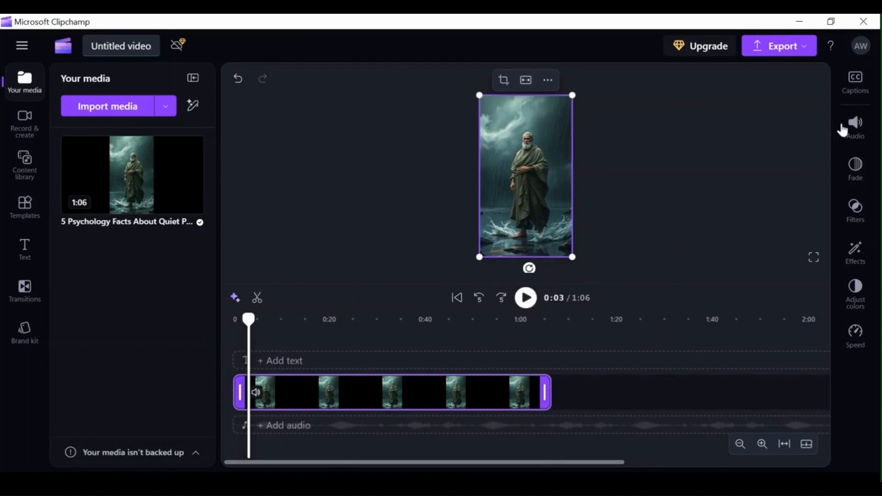
{"action": "left_click", "coordinate": [855, 85]}
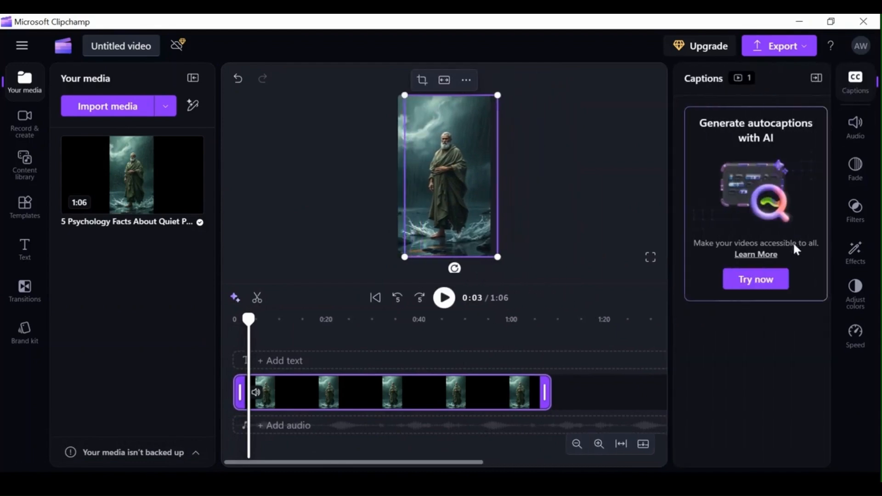
{"action": "left_click", "coordinate": [757, 281]}
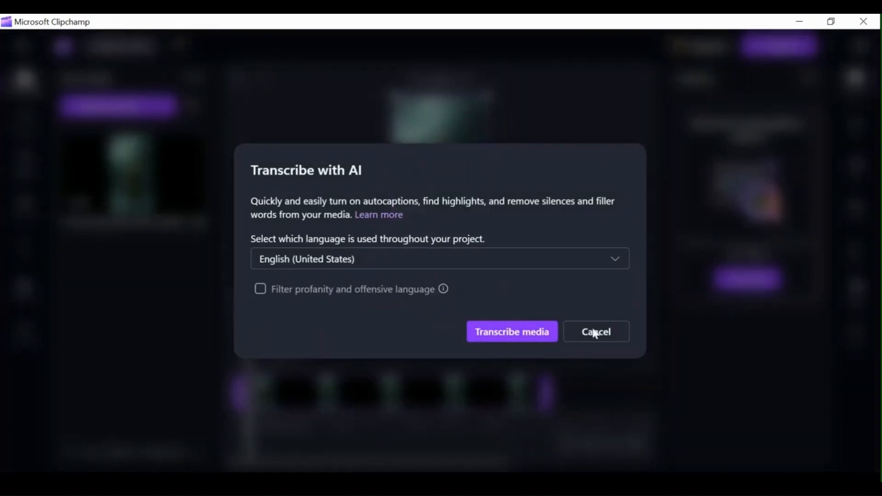
{"action": "left_click", "coordinate": [507, 330]}
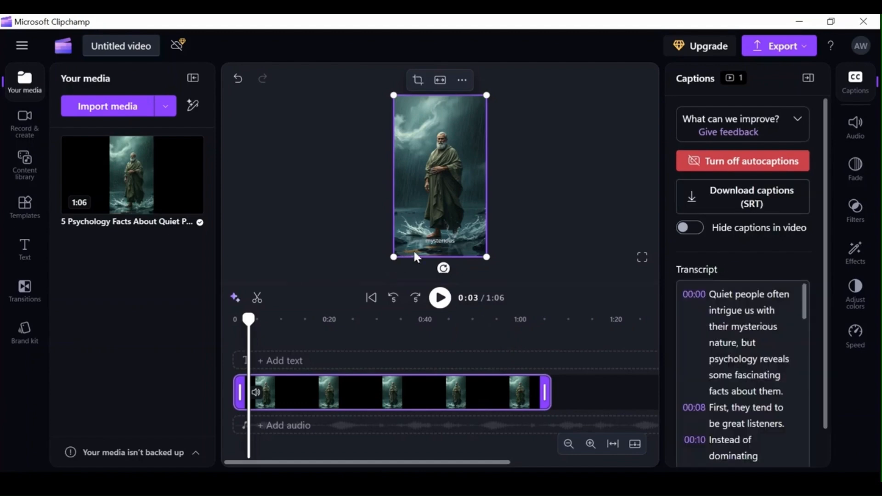
Move the caption up to the middle of the video frame and set its font weight to Semi bold.
{"action": "left_click", "coordinate": [432, 239]}
{"action": "left_click_drag", "start_coordinate": [434, 198], "coordinate": [432, 184]}
{"action": "left_click", "coordinate": [719, 164]}
{"action": "left_click", "coordinate": [716, 235]}
Set the caption's font size to 30, try bold, and set the weight back to Semi bold.
{"action": "left_click", "coordinate": [776, 162]}
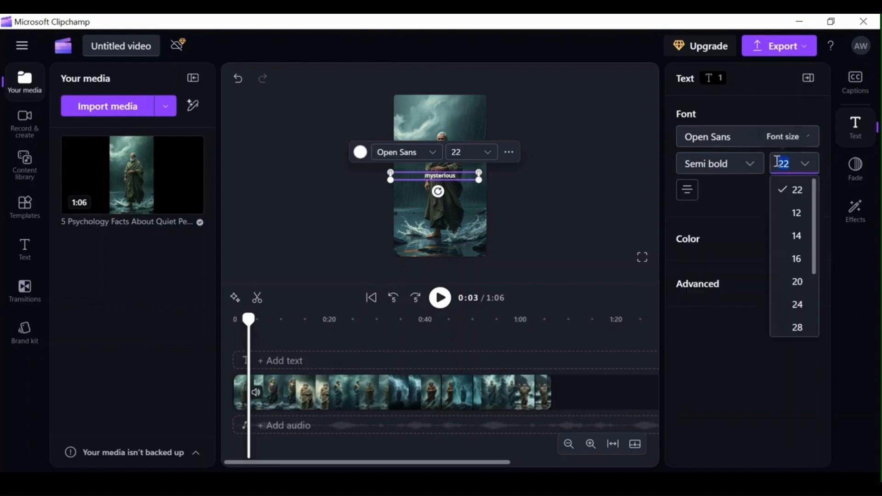
{"action": "type", "text": "30"}
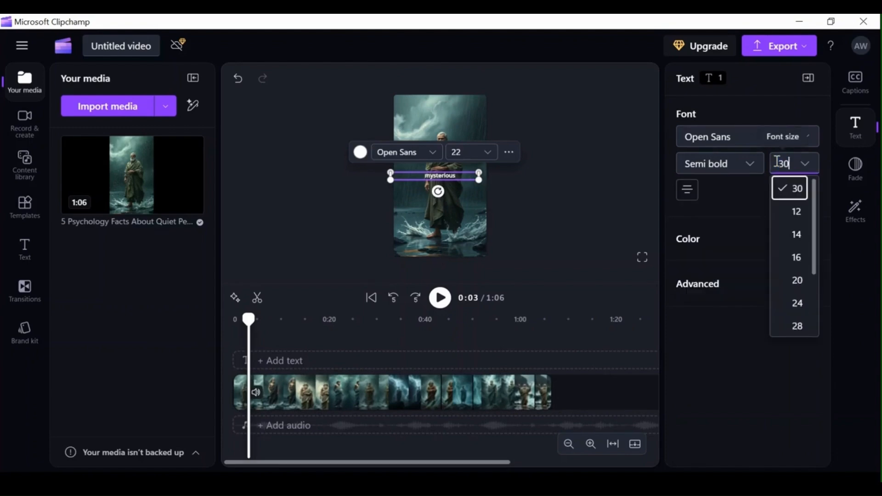
{"action": "left_click", "coordinate": [779, 190]}
{"action": "left_click", "coordinate": [778, 190]}
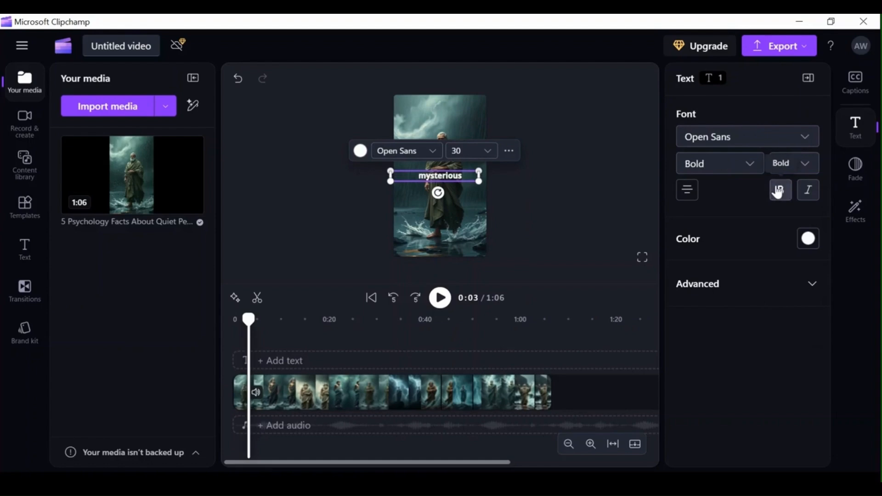
{"action": "left_click", "coordinate": [742, 164]}
{"action": "left_click", "coordinate": [721, 237]}
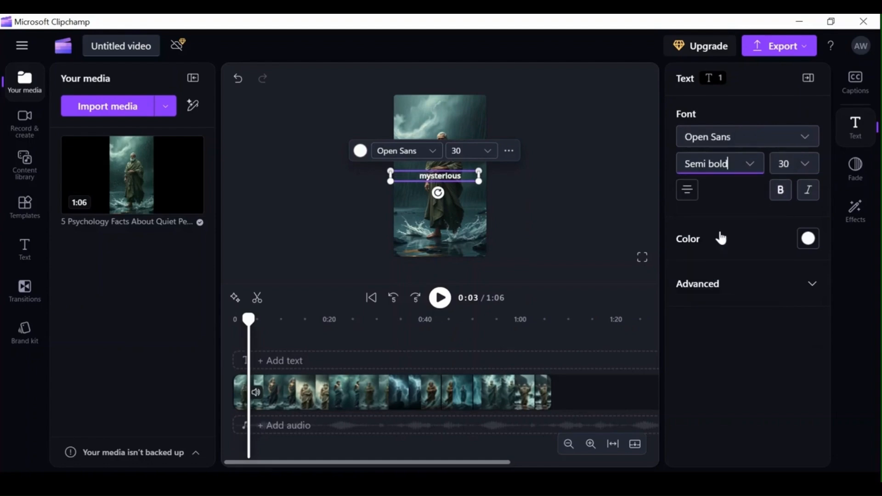
Turn on shadow and outline for the caption text, and set both letter spacing and line height to 1.5.
{"action": "left_click", "coordinate": [814, 287]}
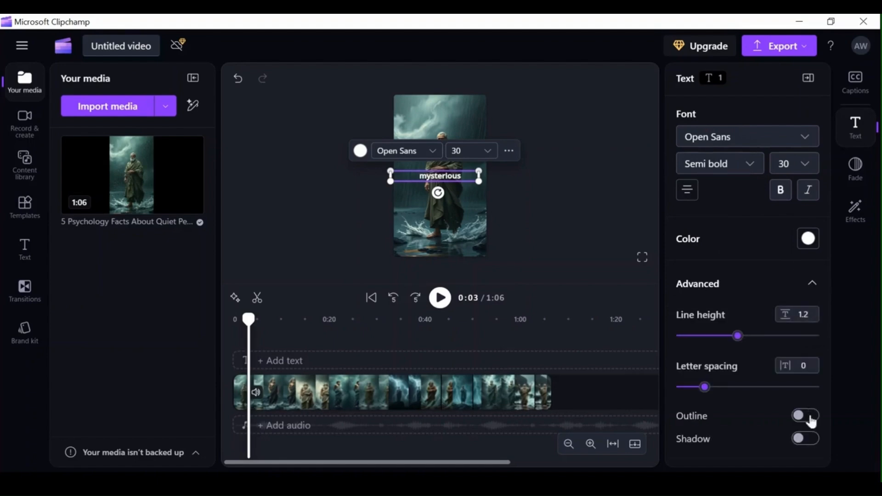
{"action": "left_click", "coordinate": [811, 439]}
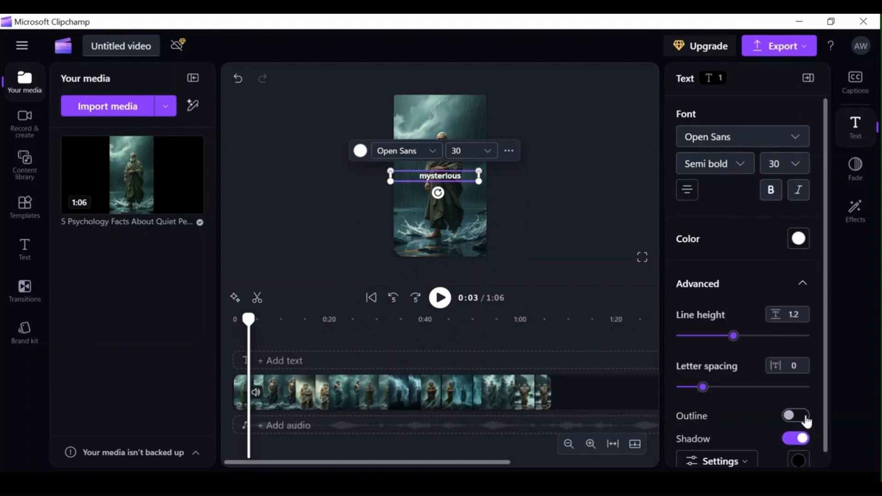
{"action": "left_click", "coordinate": [805, 417]}
{"action": "left_click_drag", "start_coordinate": [705, 389], "coordinate": [711, 390]}
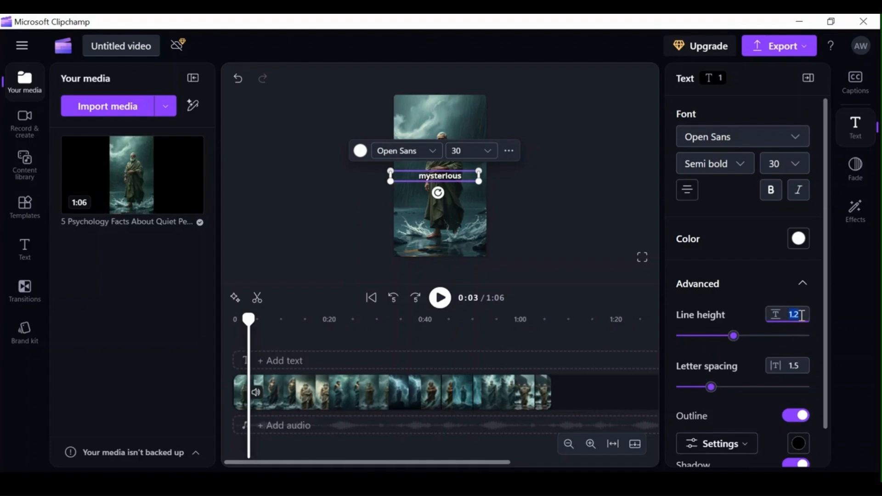
{"action": "left_click", "coordinate": [800, 315]}
Change the caption text colour to yellow (#FAFF00) and deselect the caption.
{"action": "left_click", "coordinate": [799, 240]}
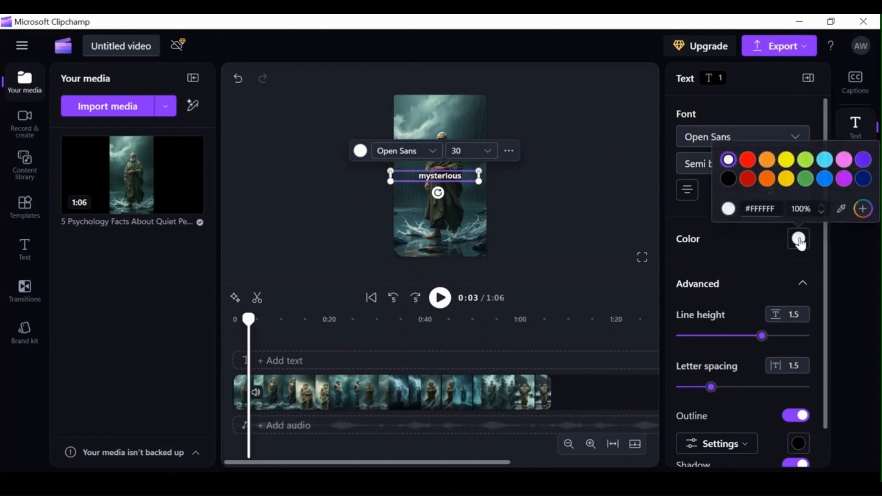
{"action": "left_click", "coordinate": [786, 160]}
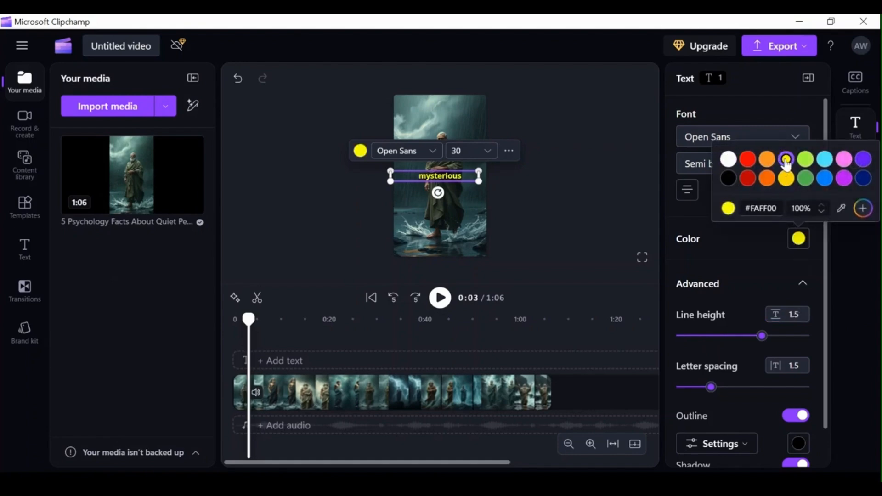
{"action": "left_click", "coordinate": [591, 234]}
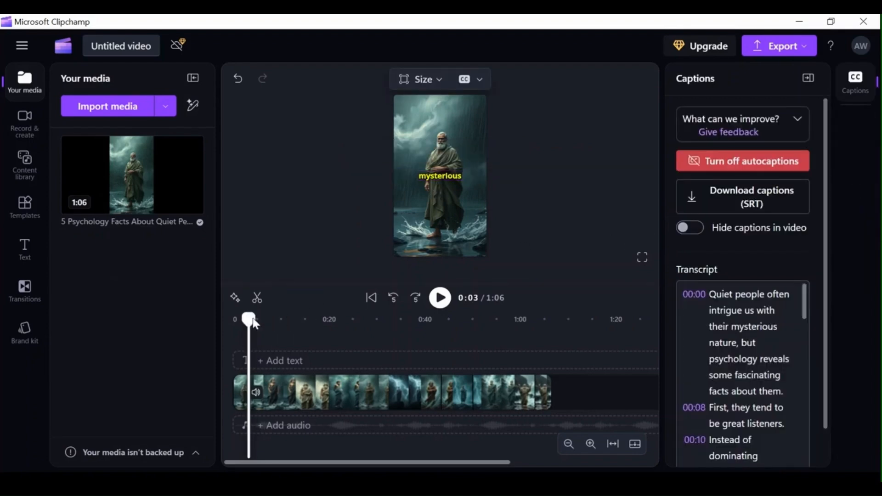
Play the opening of the video from the start of the timeline to check the captions.
{"action": "left_click", "coordinate": [235, 322]}
{"action": "left_click", "coordinate": [441, 299]}
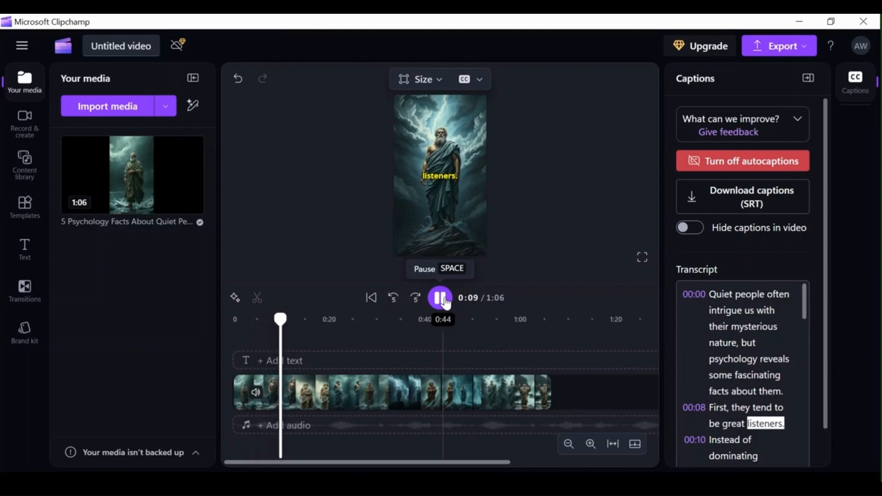
{"action": "left_click", "coordinate": [440, 297]}
Export the captioned video at 1080p quality.
{"action": "left_click", "coordinate": [772, 47]}
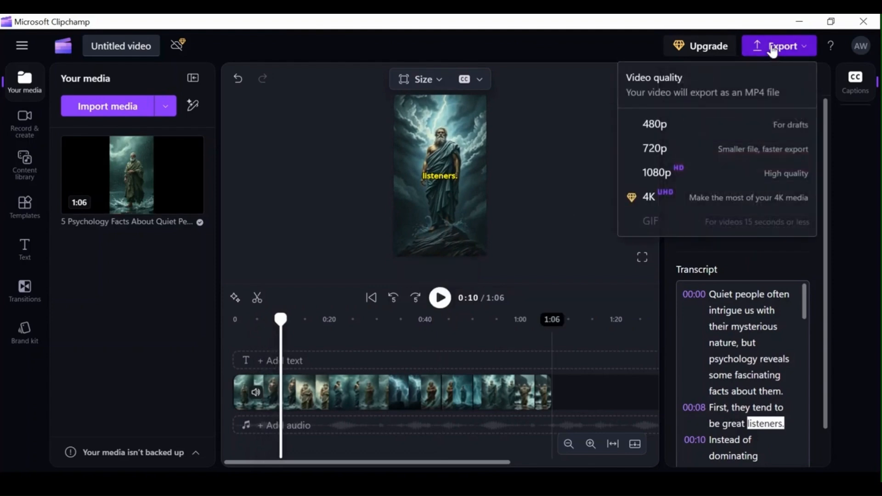
{"action": "left_click", "coordinate": [680, 172]}
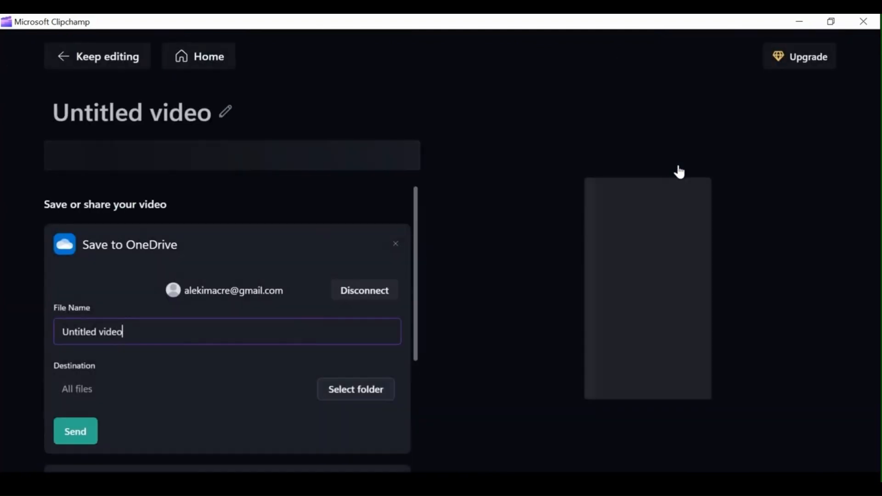